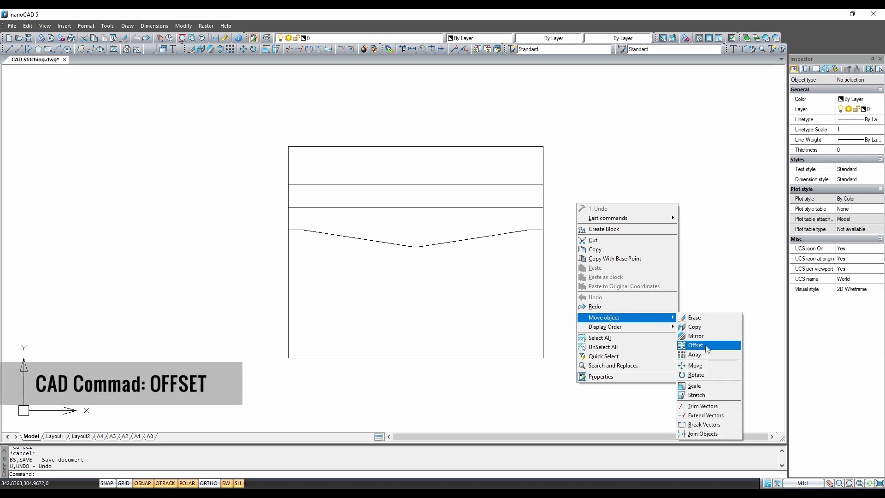
- Offset the pouch's left, bottom and right edges 3 units inward to form seam lines
left_click(695, 345)
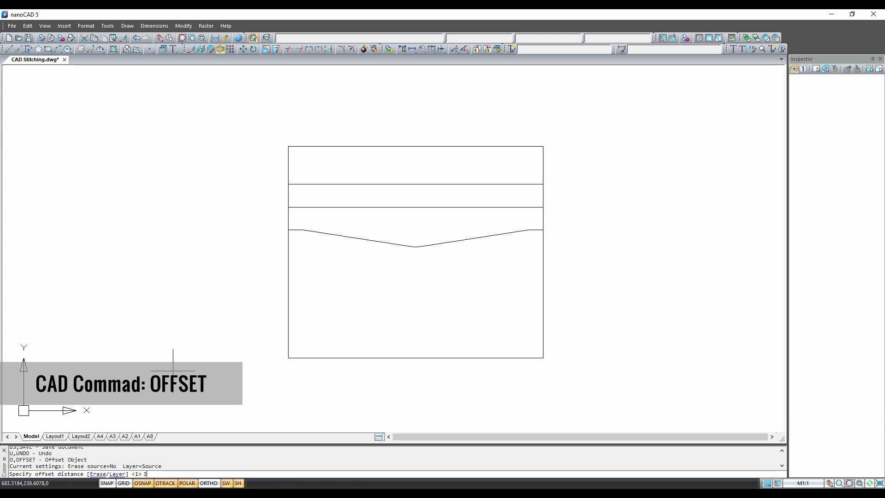
key("Return")
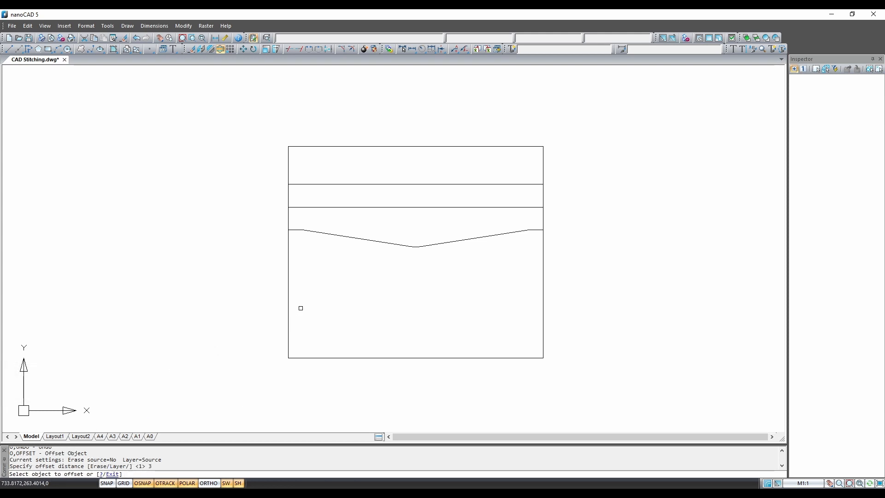
left_click(288, 285)
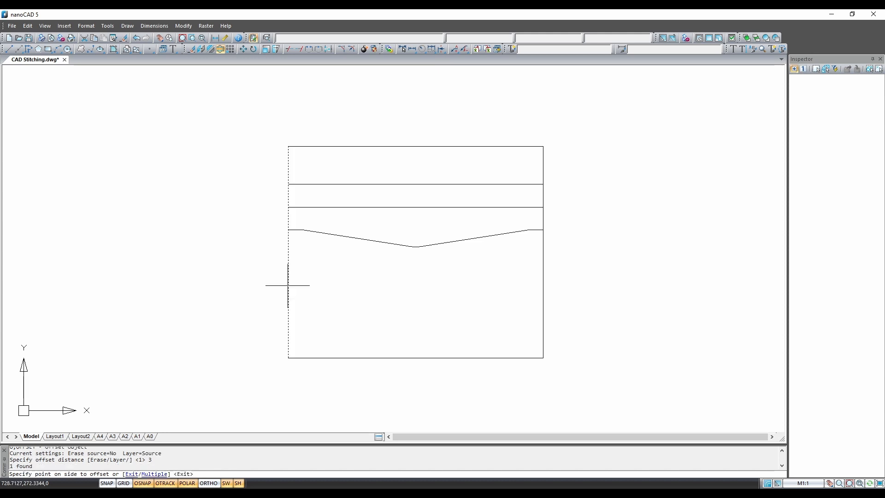
left_click(318, 290)
left_click(358, 357)
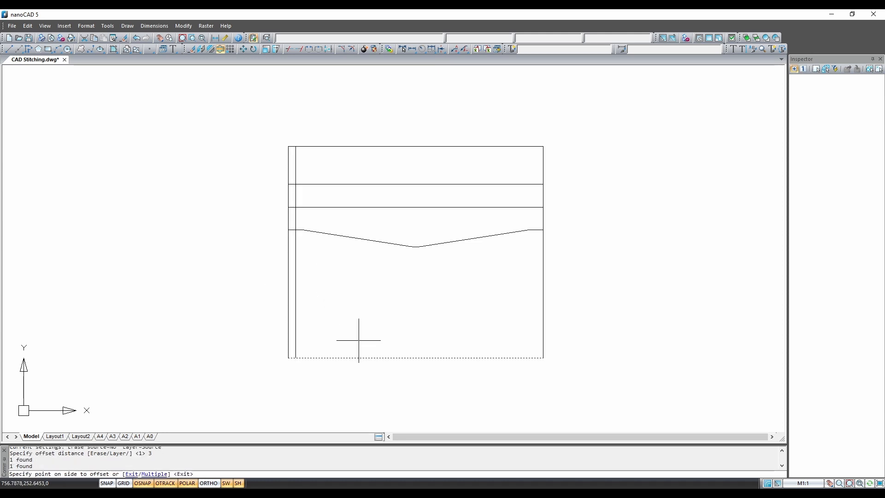
left_click(359, 318)
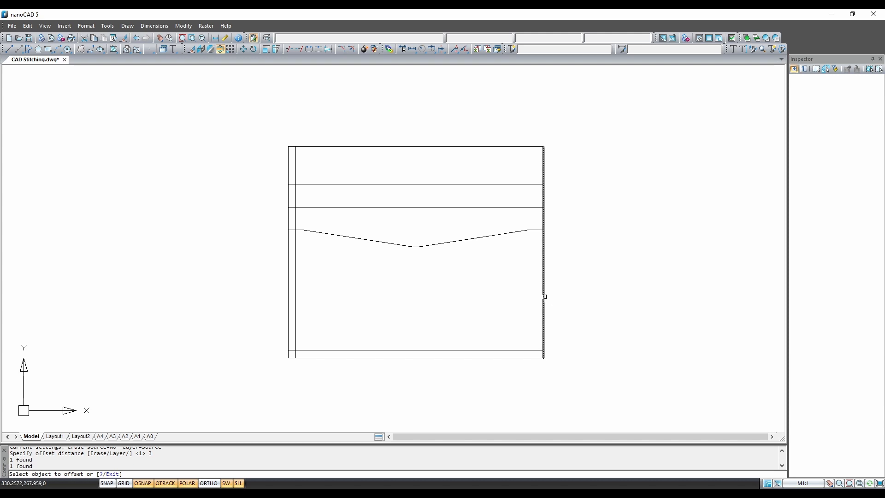
left_click(544, 296)
left_click(492, 300)
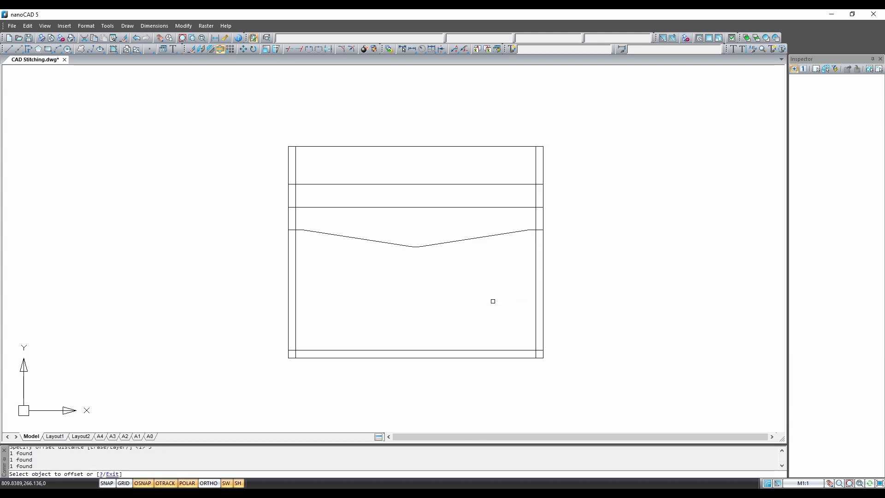
key("Escape")
left_click(539, 353)
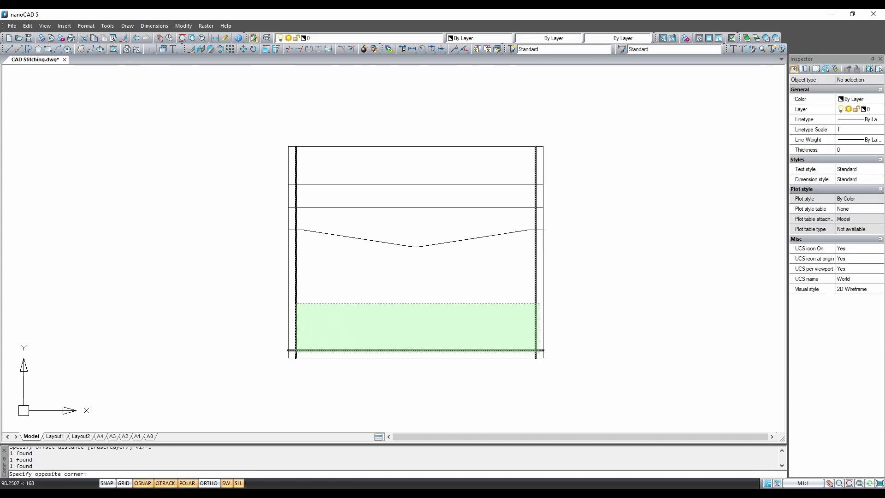
- In the Inspector, set the three offset lines to Color green and Linetype ACAD_ISO02
left_click(294, 301)
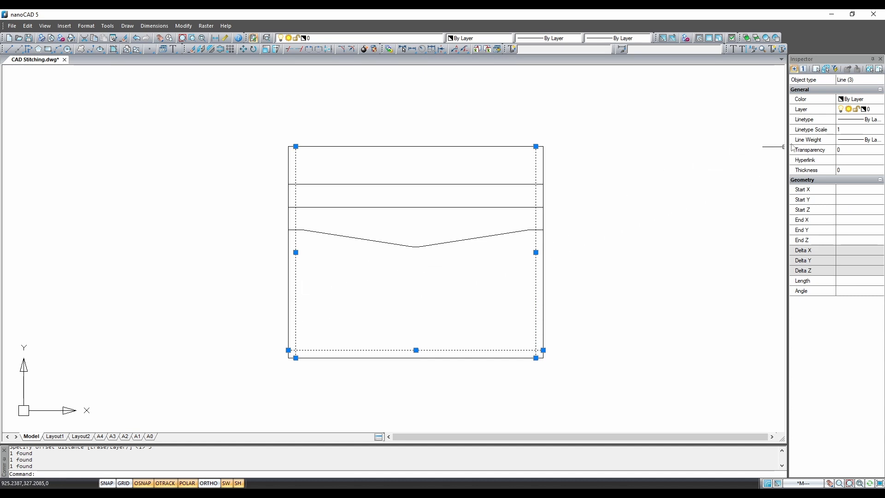
left_click(857, 99)
left_click(857, 99)
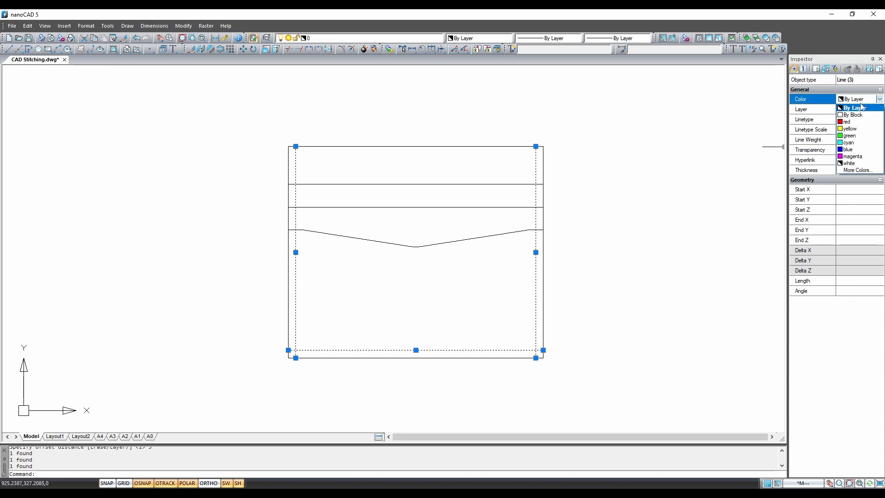
left_click(855, 136)
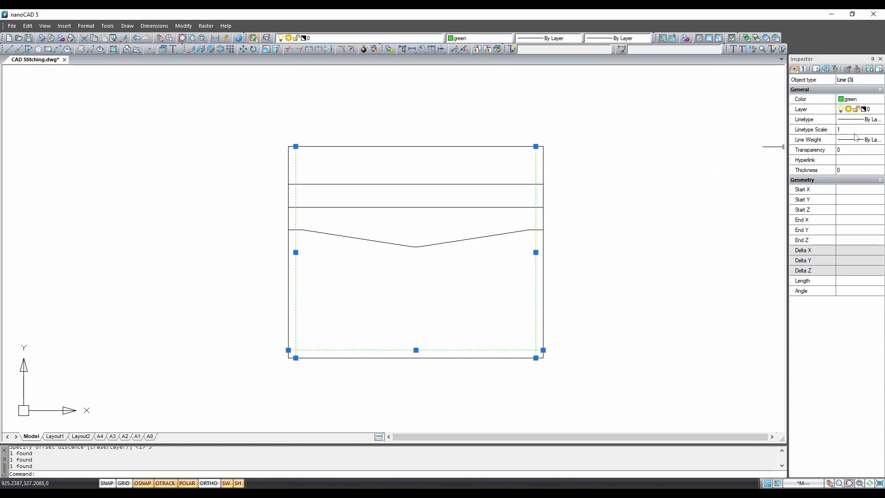
left_click(860, 122)
left_click(861, 122)
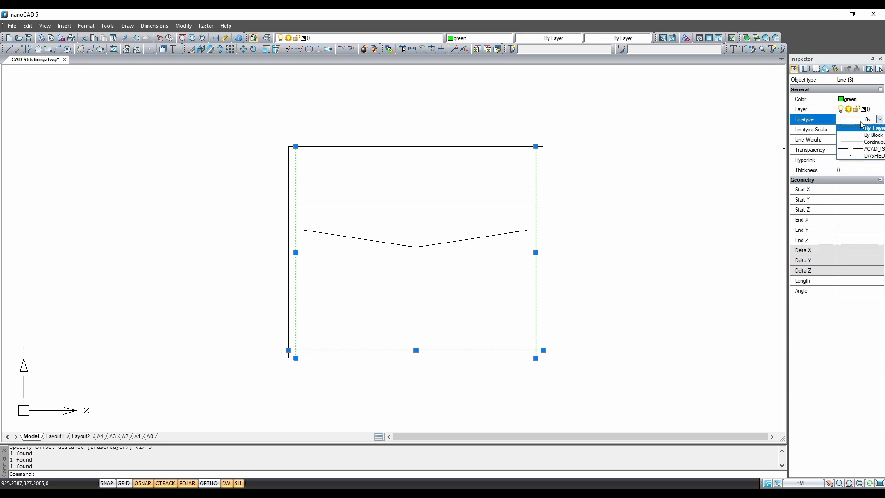
left_click(867, 149)
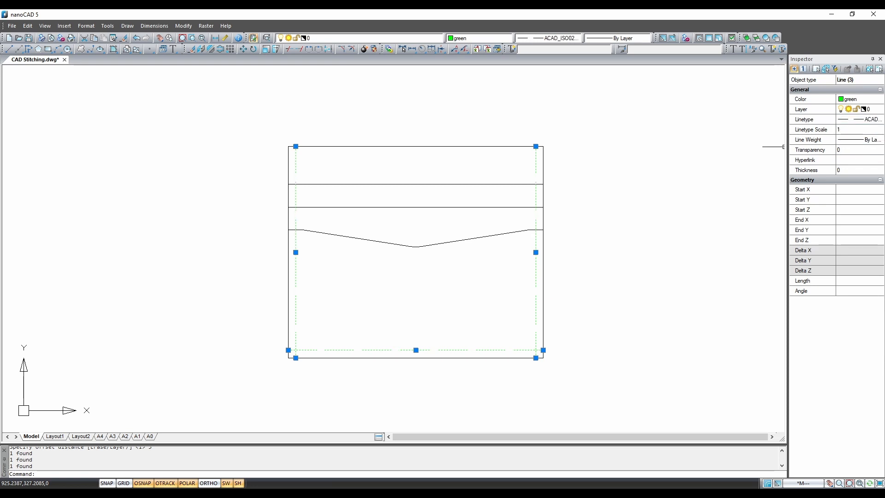
key("Escape")
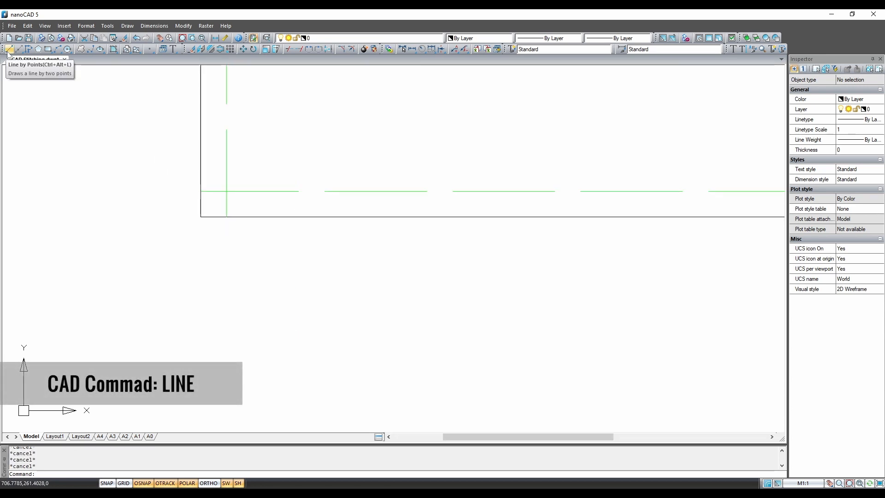
- Draw a line below the bottom-left corner using the relative polar entry @2.2<45
left_click(9, 49)
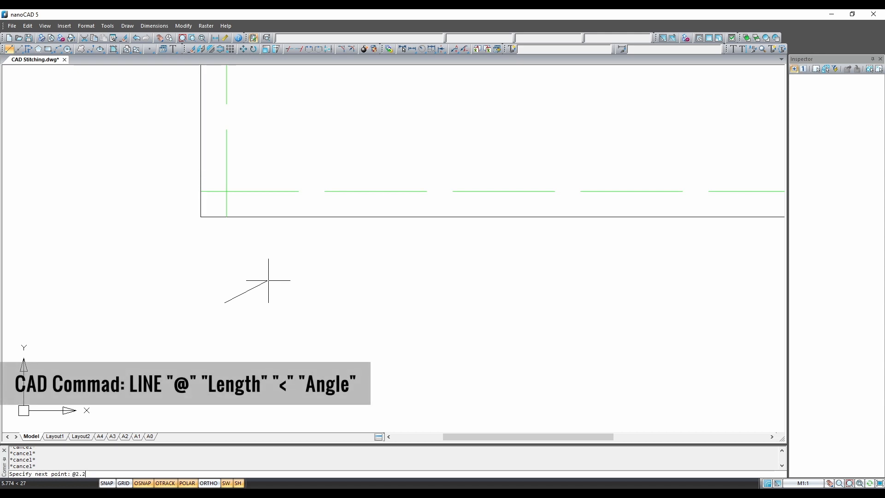
type("<45")
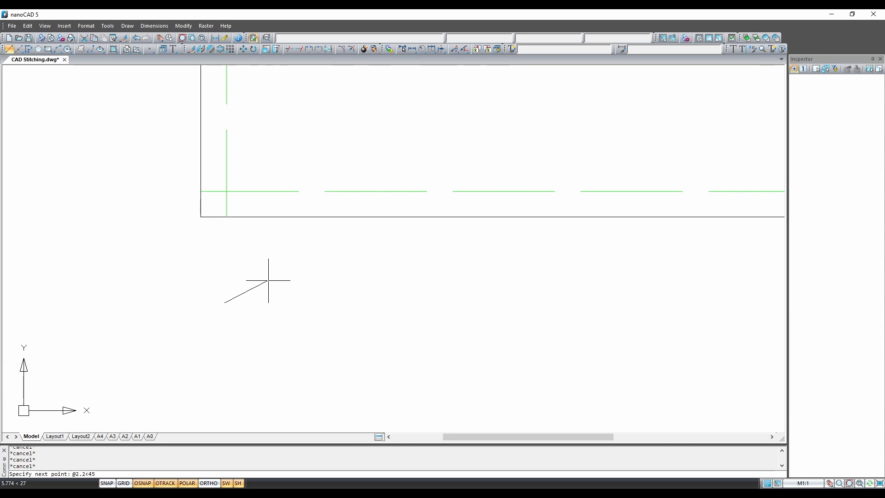
key("Return")
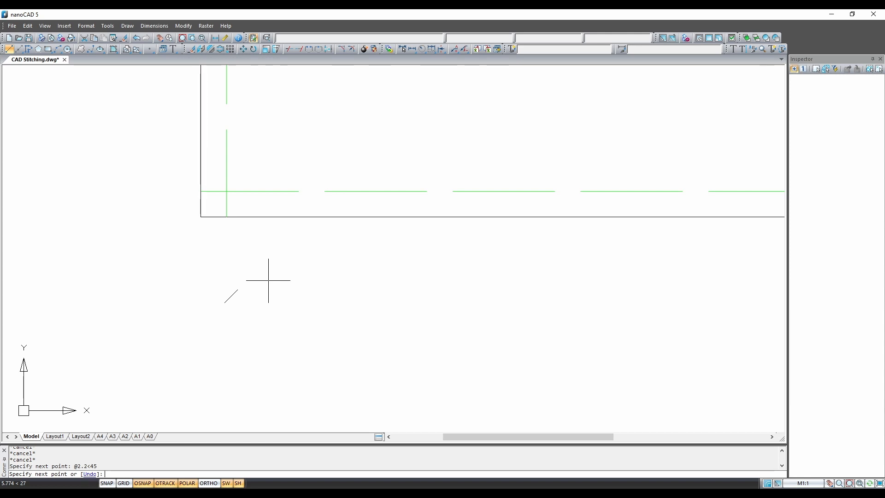
scroll(206, 305, "up", 2)
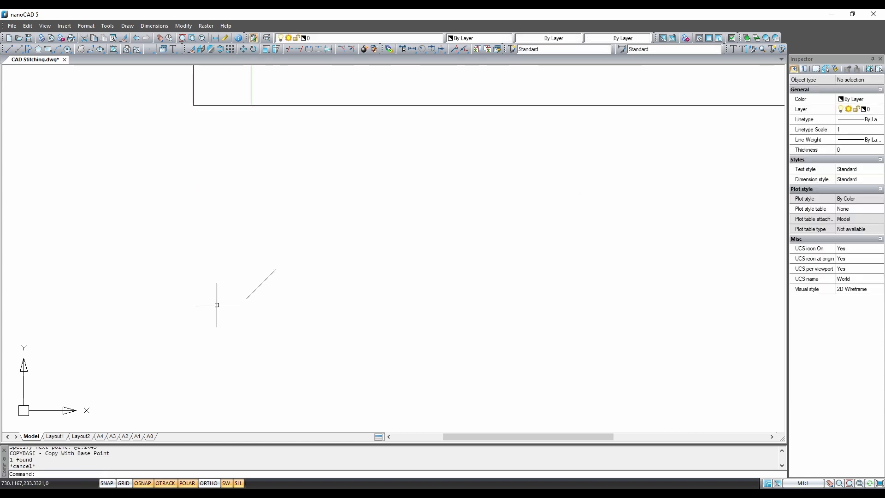
- Copy the diagonal stitch line to the clipboard with a base point at its end
left_click(171, 208)
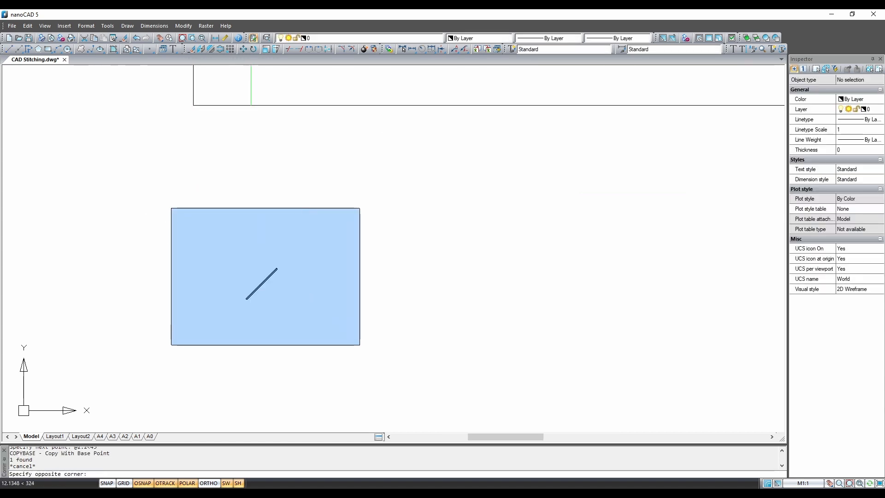
left_click(358, 343)
right_click(363, 208)
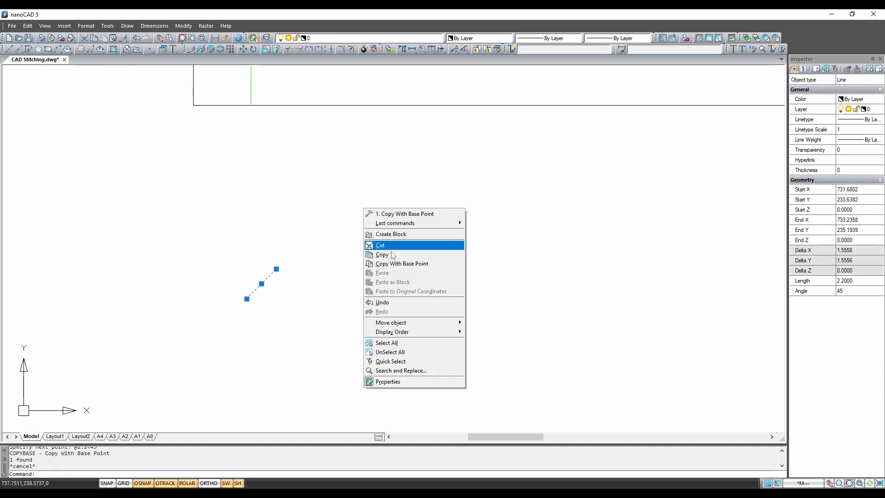
left_click(437, 267)
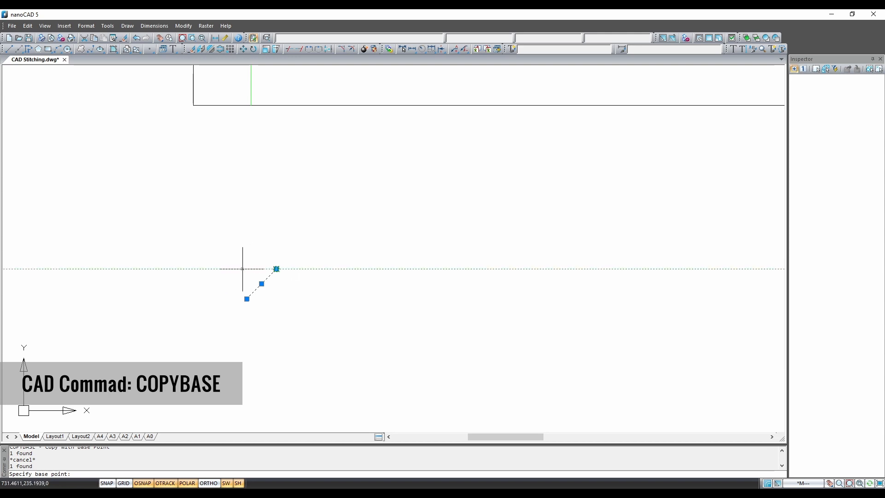
type("3.38")
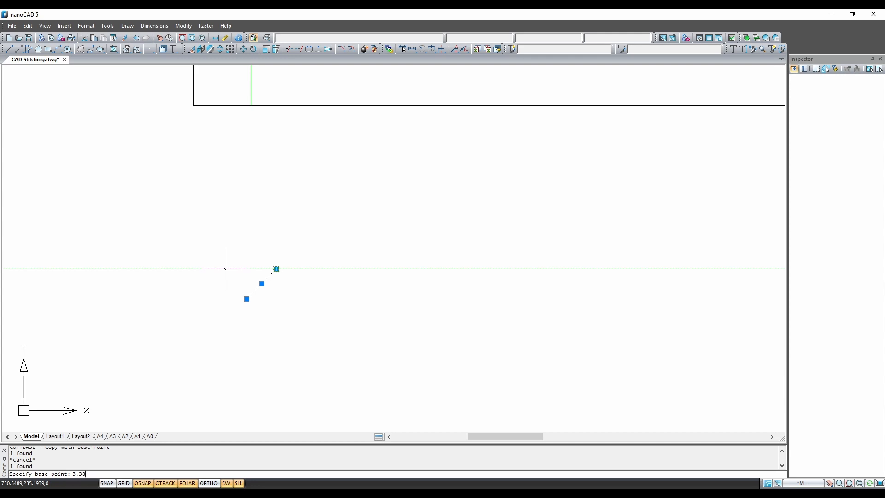
key("Return")
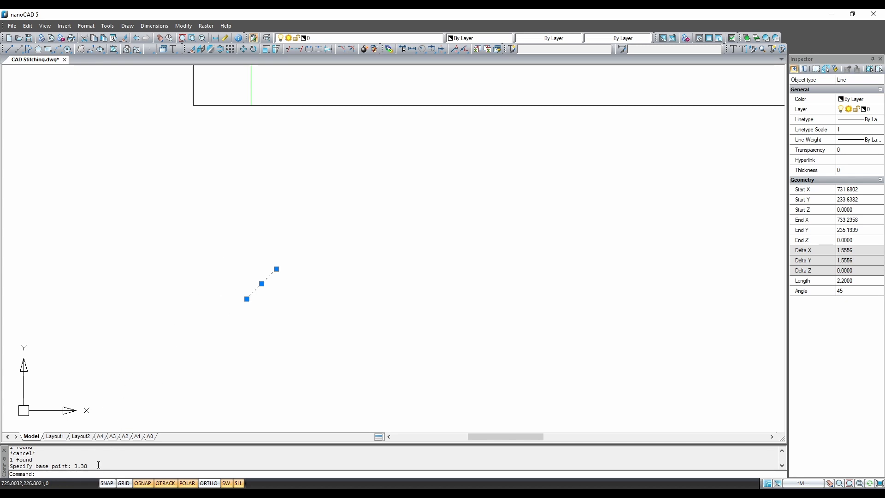
key("Escape")
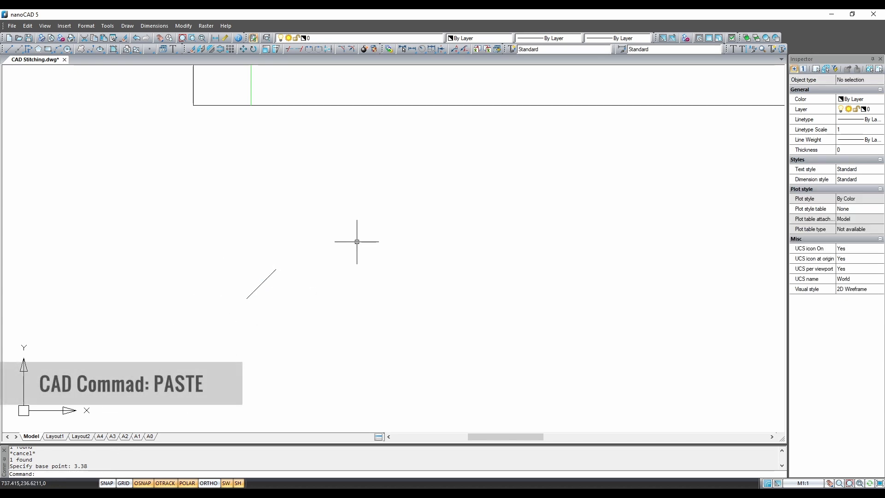
- Paste copies of the stroke end to end, building the row rightward
right_click(357, 242)
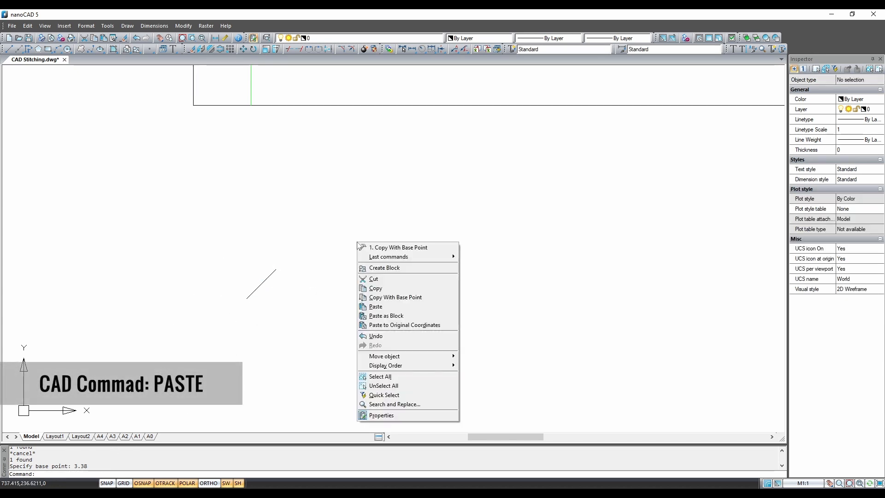
left_click(377, 307)
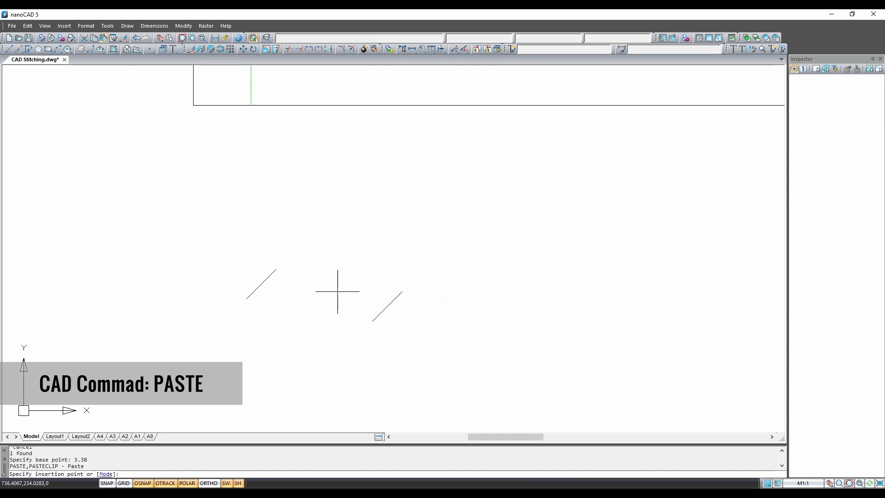
left_click(276, 268)
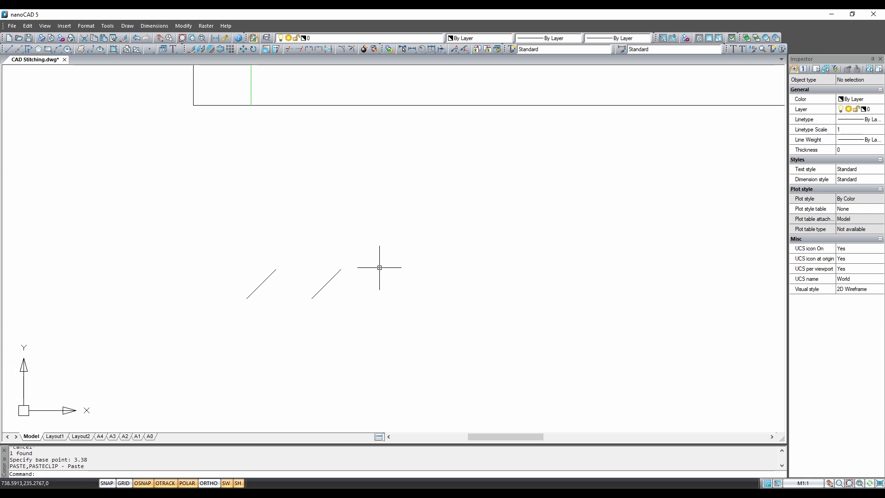
key("ctrl+v")
left_click(340, 269)
key("ctrl+v")
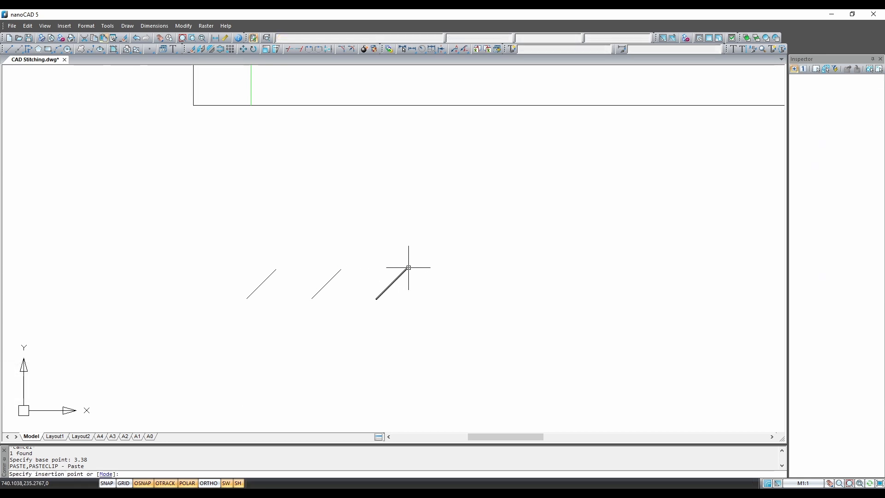
left_click(406, 268)
key("ctrl+v")
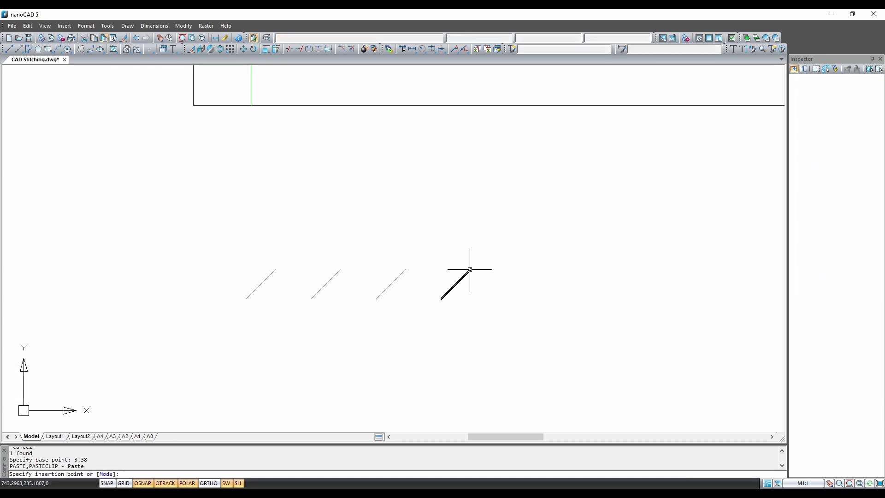
left_click(470, 268)
- Paste the remaining strokes at each previous endpoint to complete the row
key("ctrl+v")
left_click(536, 268)
scroll(534, 265, "down", 5)
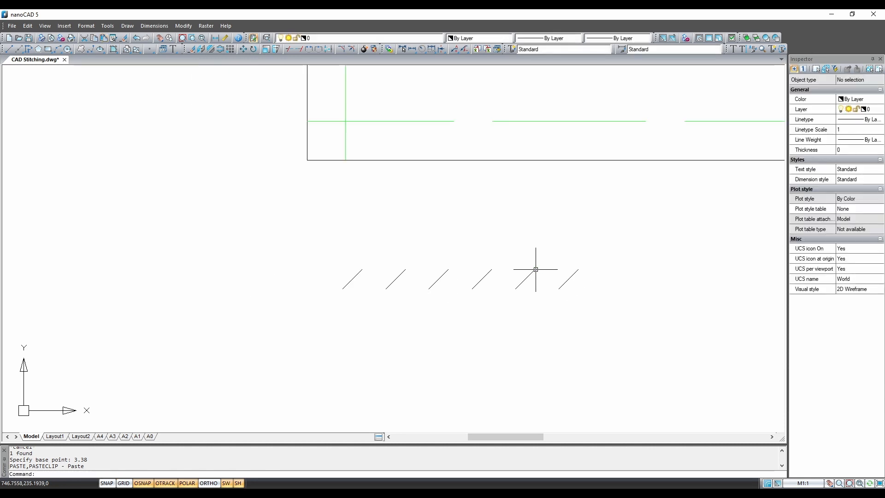
key("ctrl+v")
left_click(385, 272)
key("ctrl+v")
left_click(414, 273)
scroll(389, 312, "down", 3)
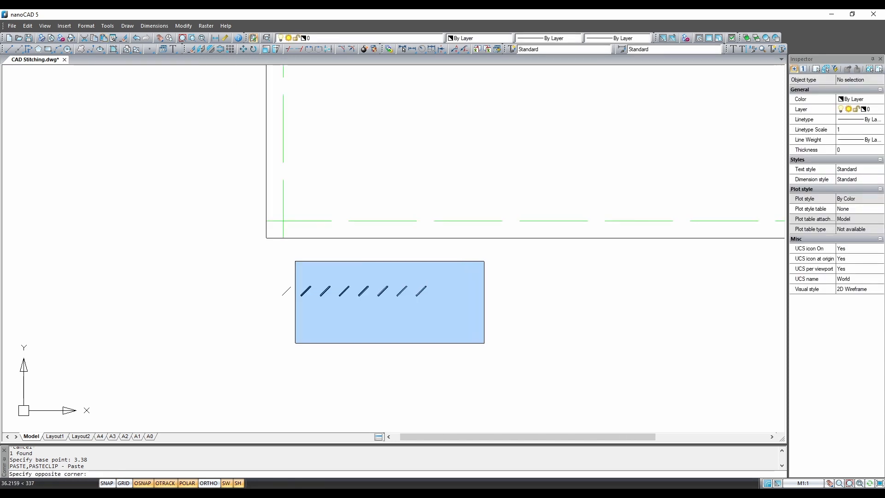
- Copy the seven diagonal strokes with a base point at the row's stroke end
left_click(465, 341)
right_click(474, 267)
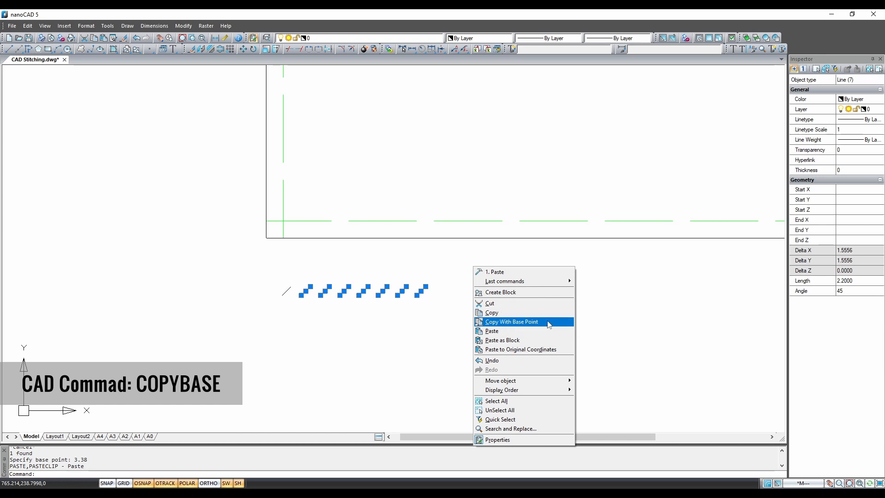
left_click(530, 321)
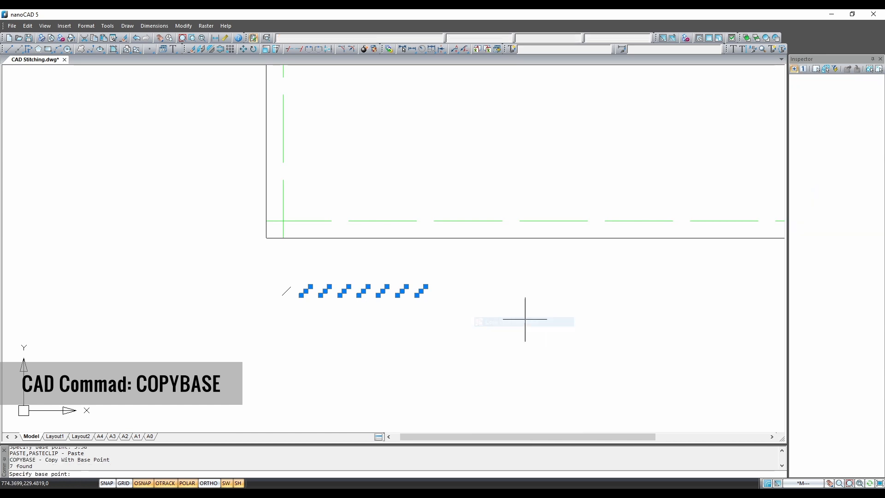
left_click(291, 286)
key("Escape")
- Paste the stroke group repeatedly end to end, then window-select all 36 marks
mouse_move(381, 306)
middle_mouse_down()
mouse_move(414, 341)
mouse_move(264, 325)
middle_mouse_up()
key("ctrl+v")
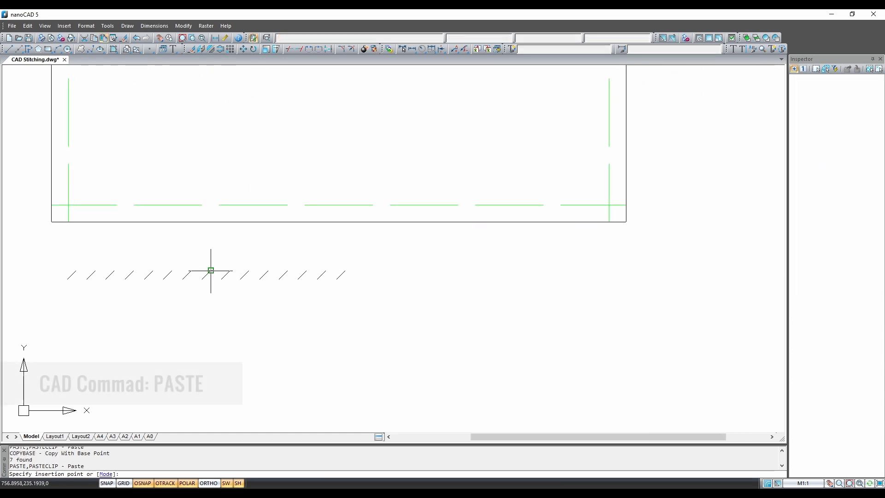
left_click(348, 270)
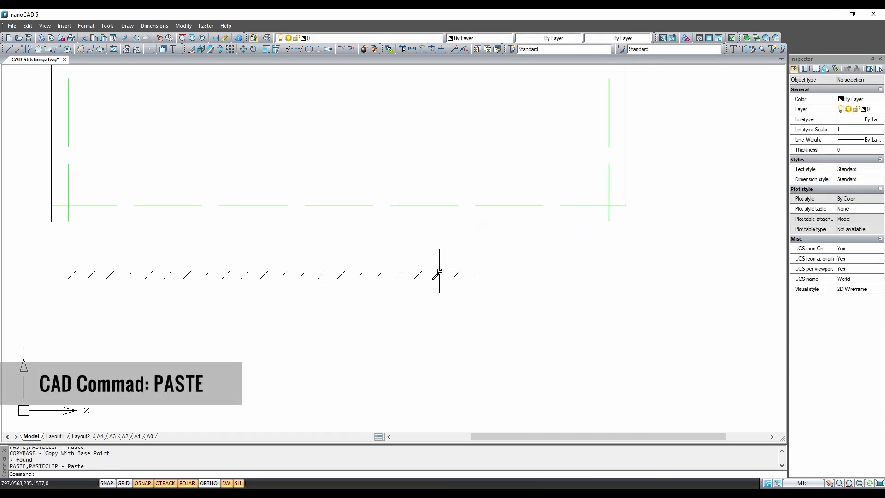
left_click(480, 270)
key("ctrl+v")
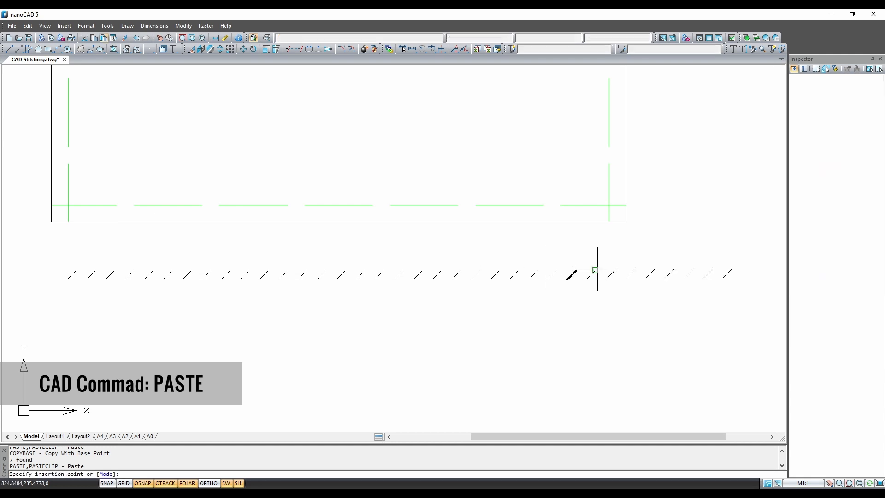
left_click(614, 271)
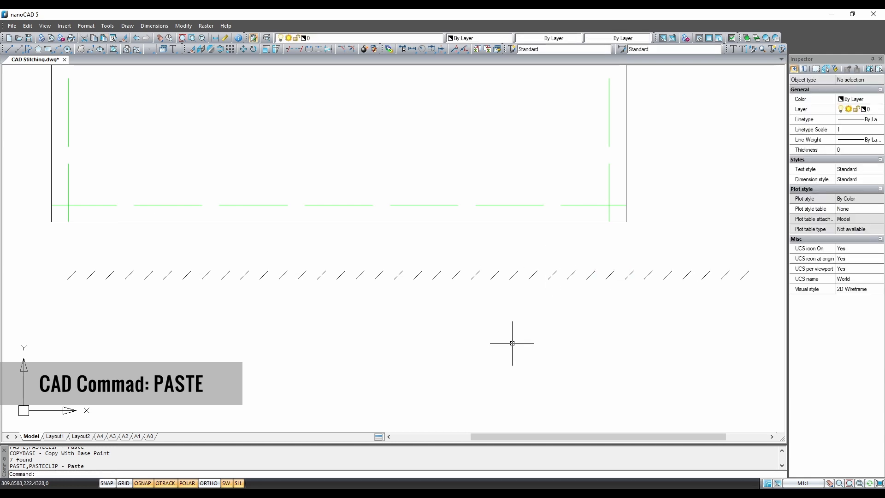
left_click(50, 251)
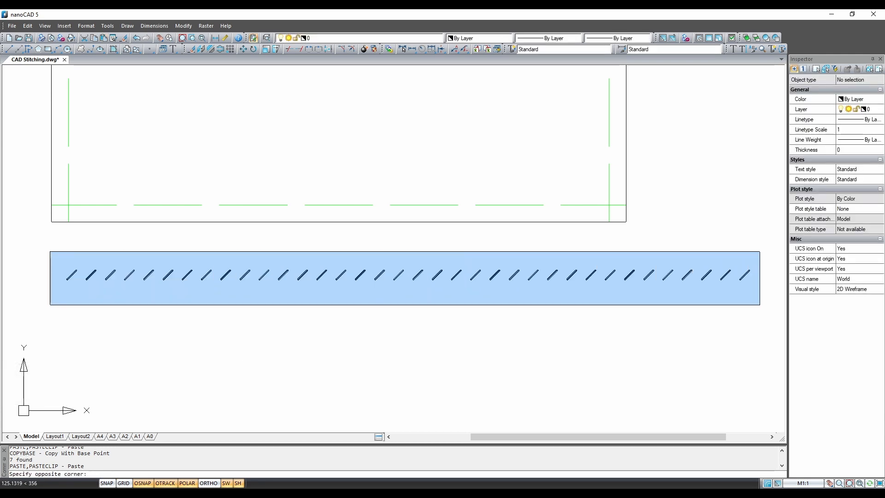
left_click(759, 304)
- Move the 36-mark row from its left end onto the bottom green seam line
right_click(496, 316)
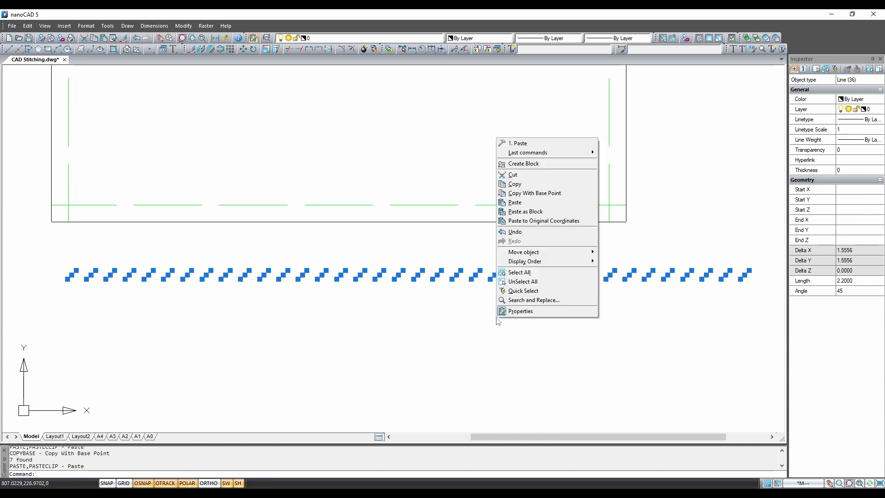
mouse_move(548, 252)
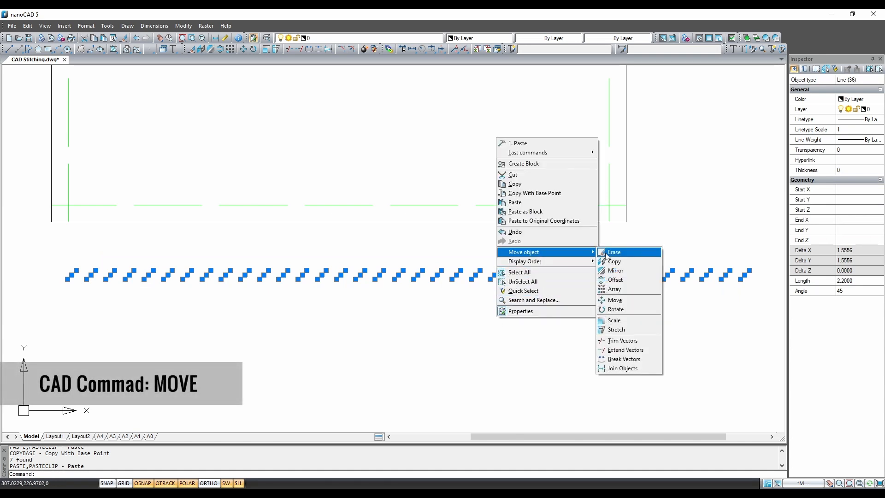
left_click(637, 302)
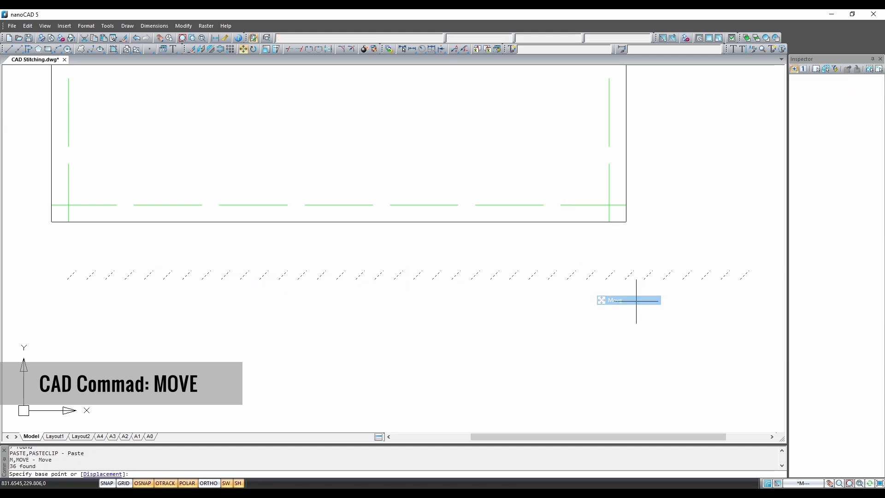
left_click(72, 275)
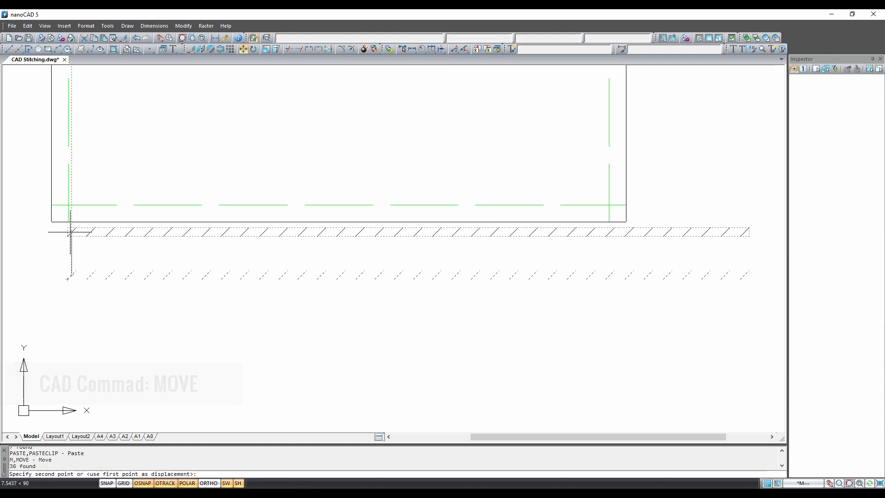
left_click(68, 203)
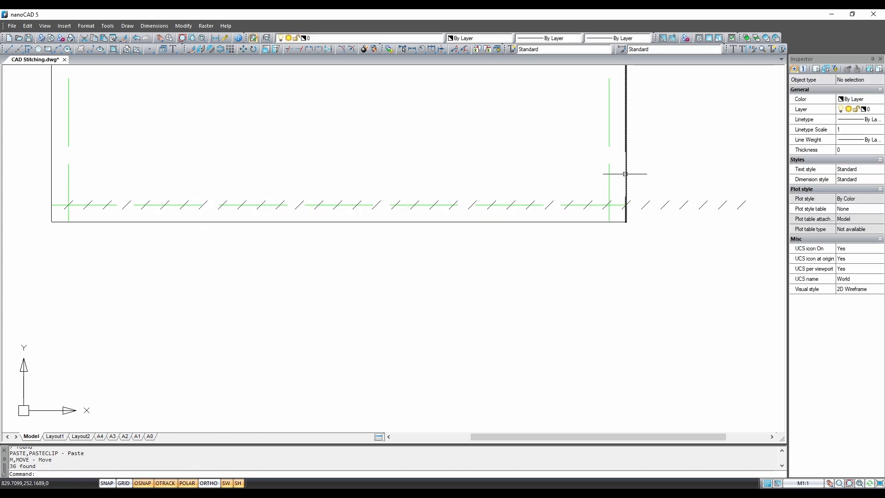
- Window-select the six marks past the right edge and erase them with E
left_click(640, 180)
left_click(754, 242)
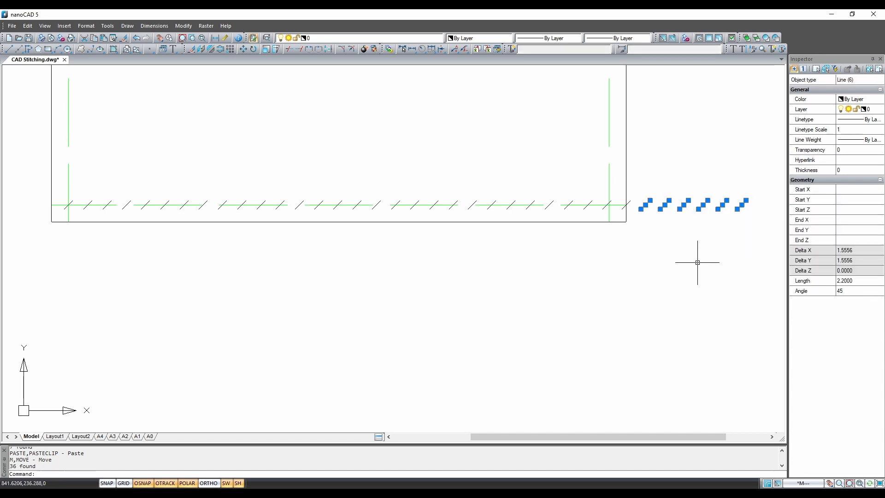
type("e")
key("Return")
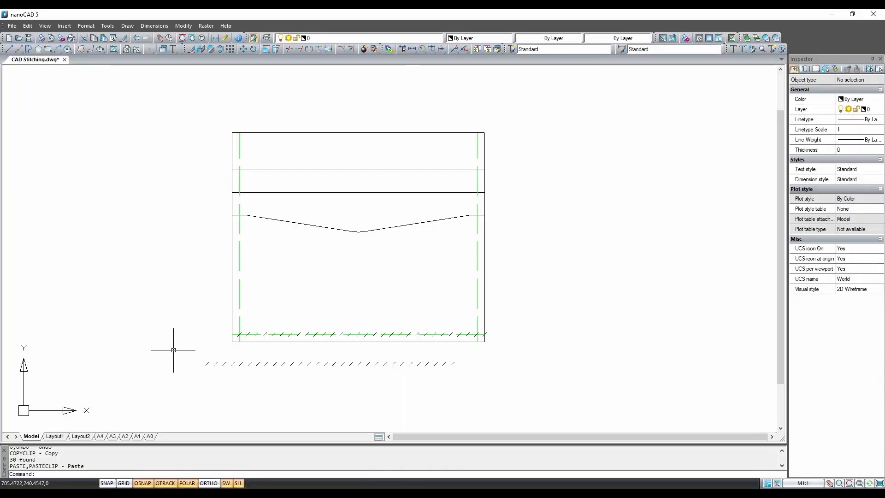
left_click_drag(183, 346, 508, 389)
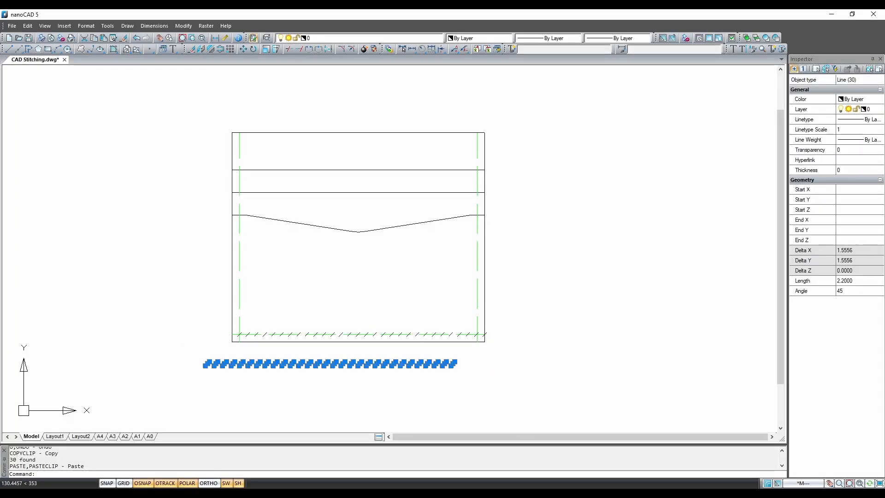
- Rotate the 30-mark stitch row 90° about its left end, then select the upright column
right_click(536, 288)
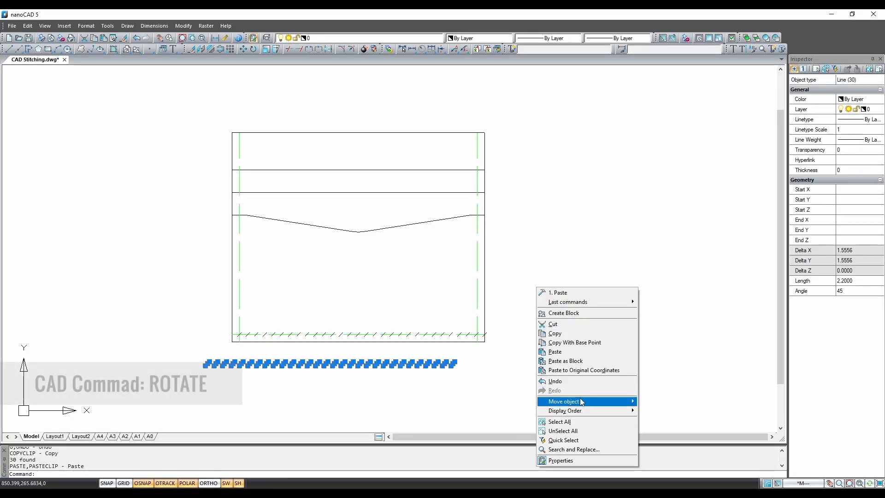
mouse_move(601, 404)
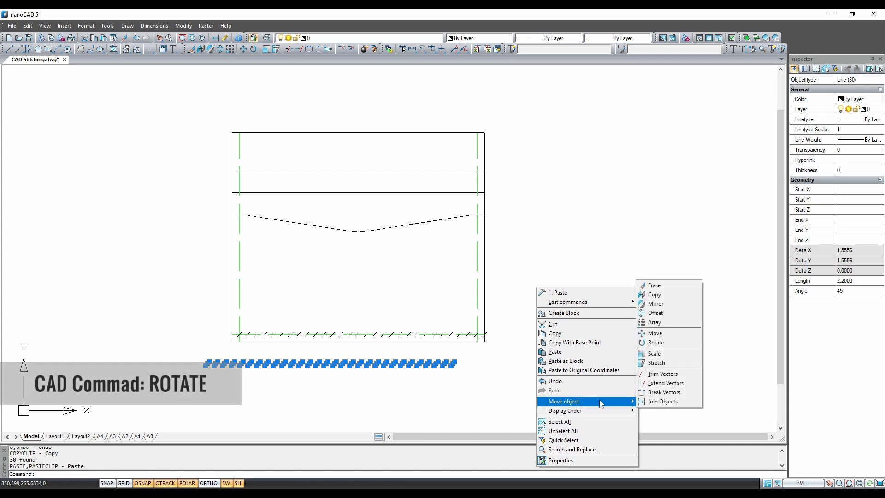
left_click(675, 347)
left_click(206, 362)
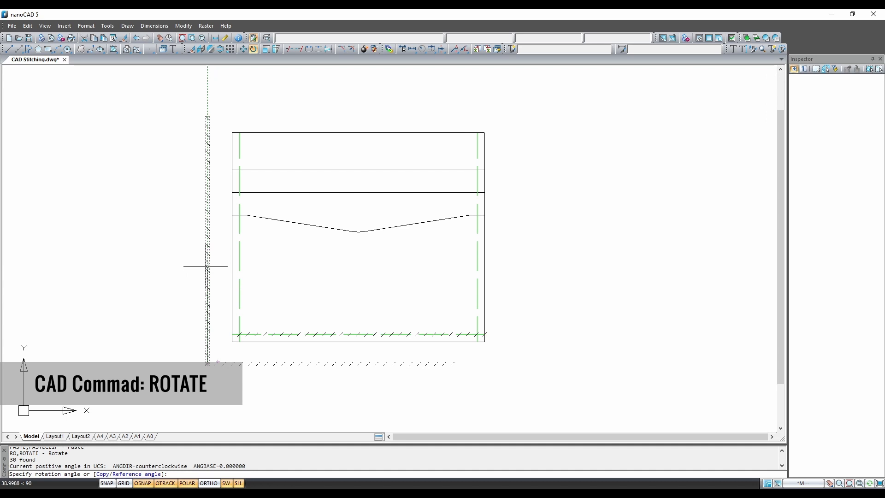
left_click(149, 259)
mouse_move(183, 109)
left_mouse_down()
mouse_move(218, 298)
mouse_move(218, 370)
left_mouse_up()
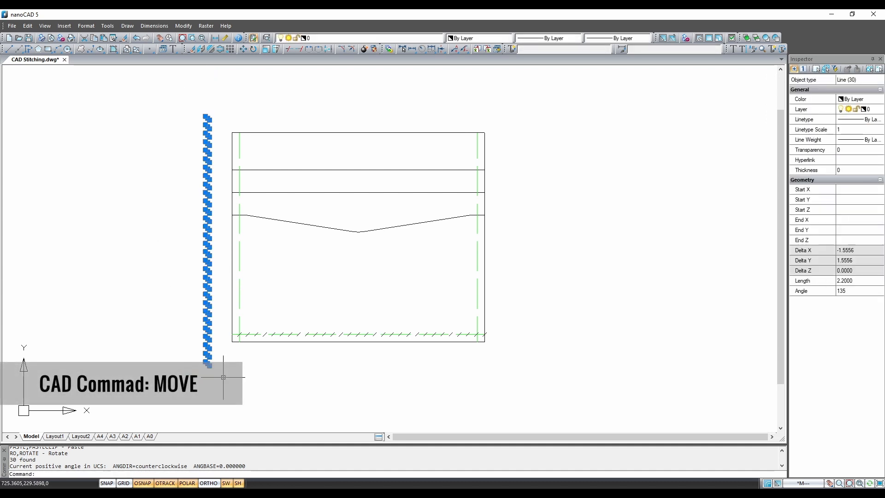
- Move the vertical stitch column by its bottom end onto the left green seam line
right_click(226, 197)
mouse_move(263, 310)
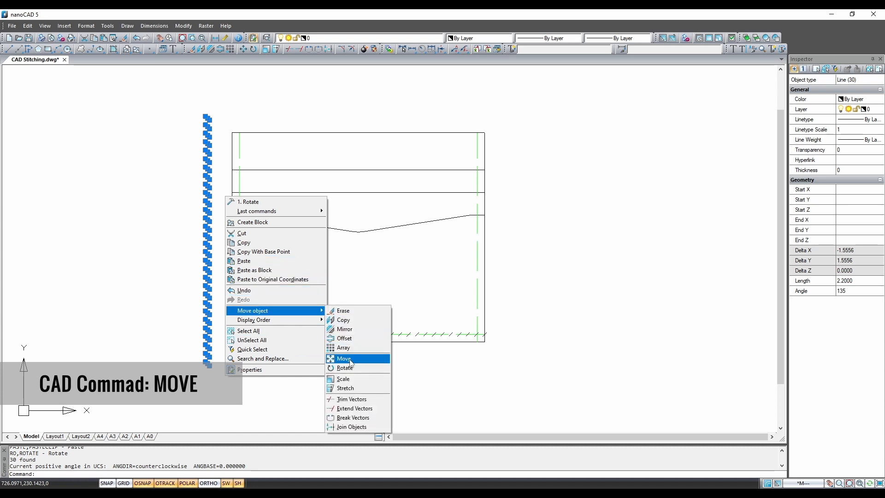
left_click(349, 359)
left_click(208, 364)
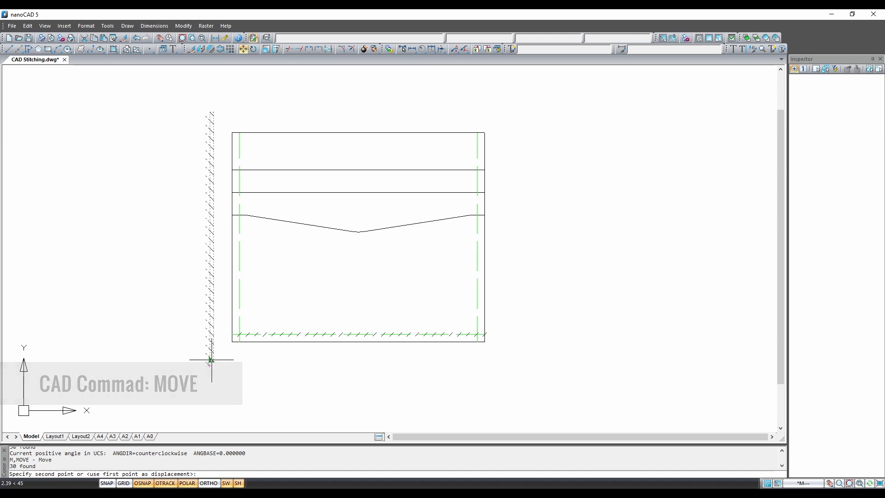
left_click(239, 324)
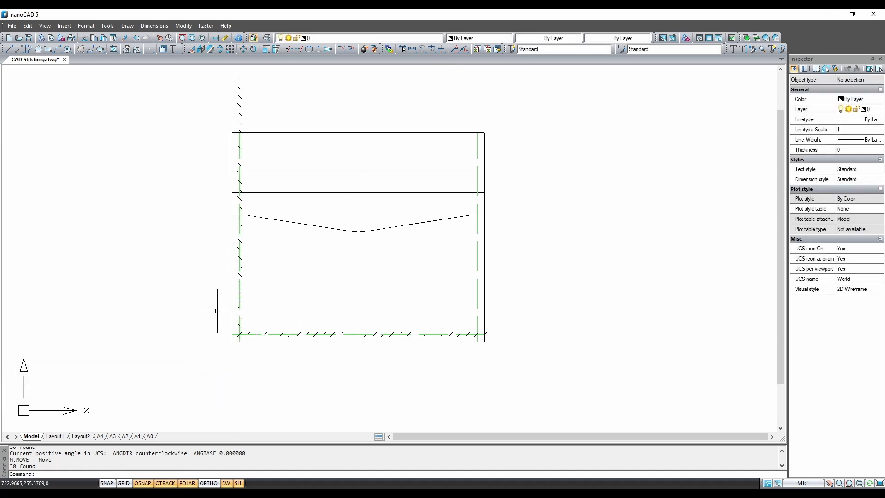
scroll(228, 315, "up", 2)
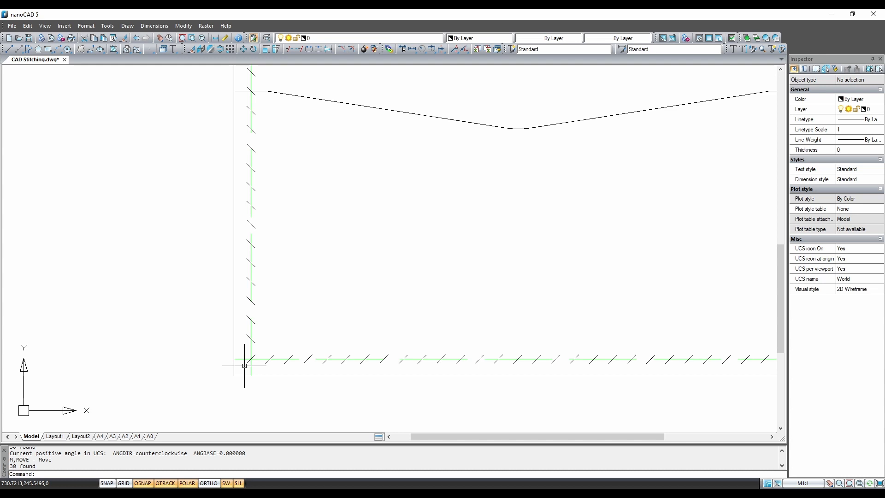
scroll(276, 322, "down", 4)
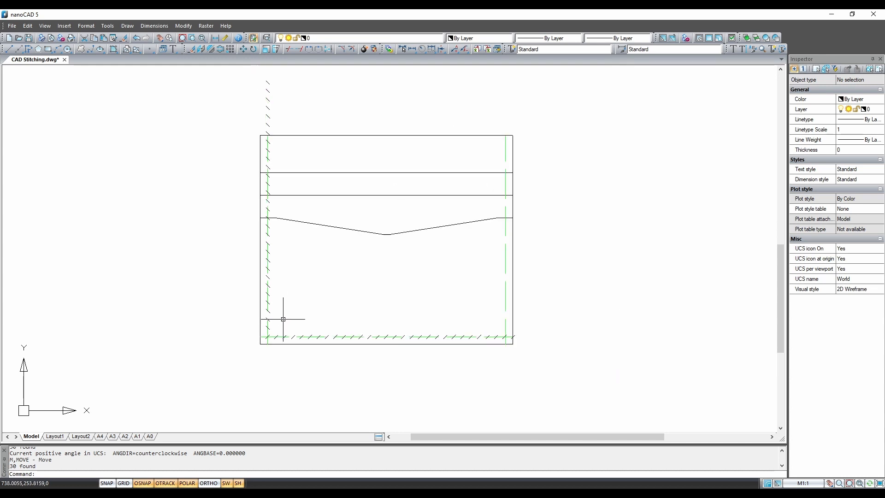
left_click(257, 138)
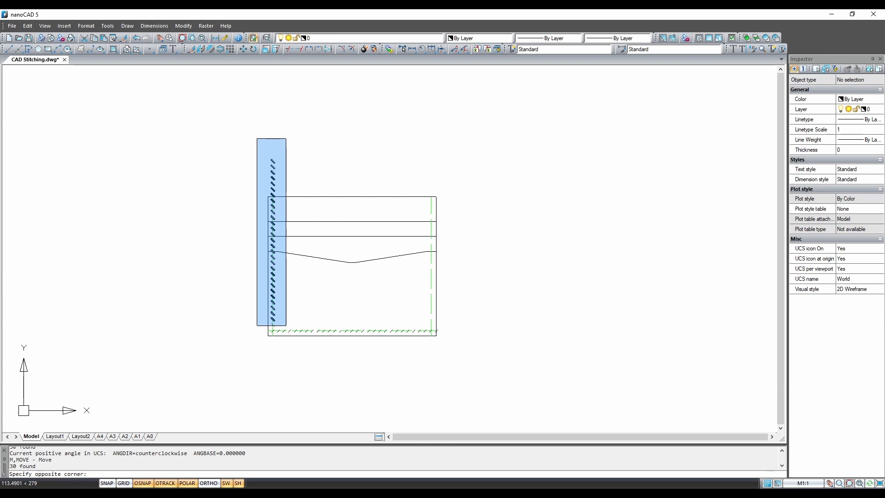
- Move the 30 left-seam stitch marks down onto the intersection of the green seams
left_click(287, 325)
scroll(272, 331, "up", 3)
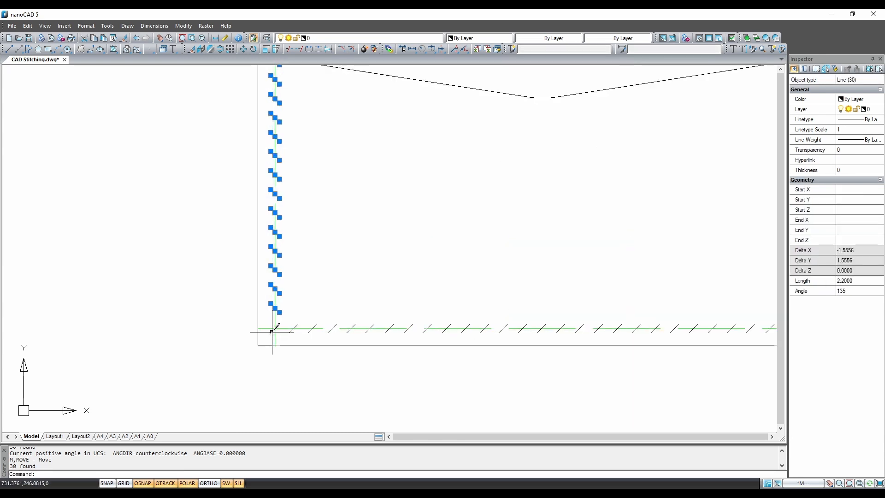
scroll(272, 331, "up", 1)
right_click(329, 227)
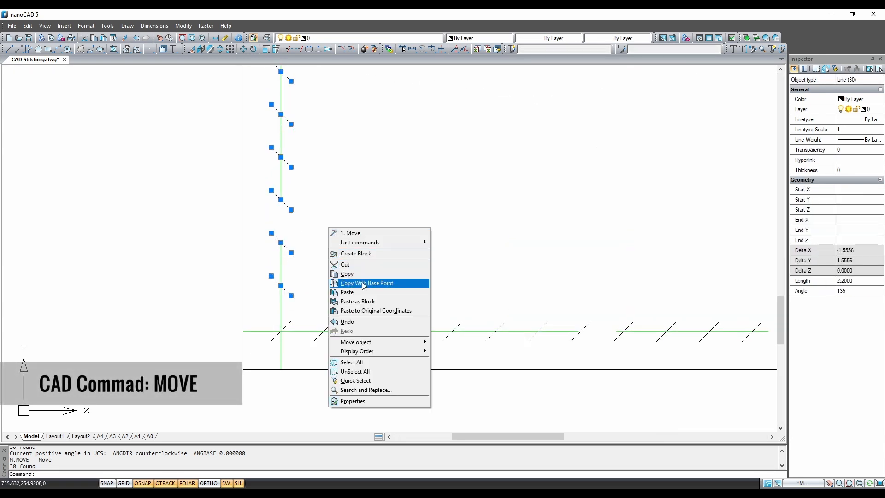
mouse_move(387, 342)
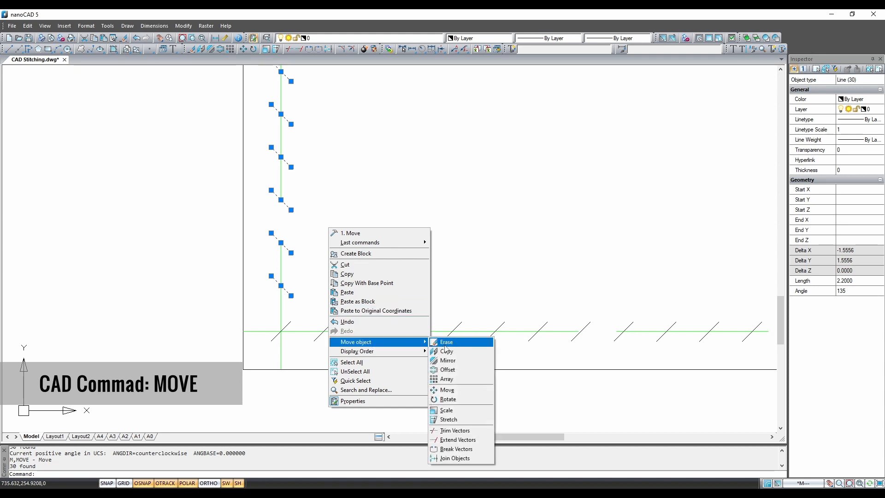
left_click(447, 389)
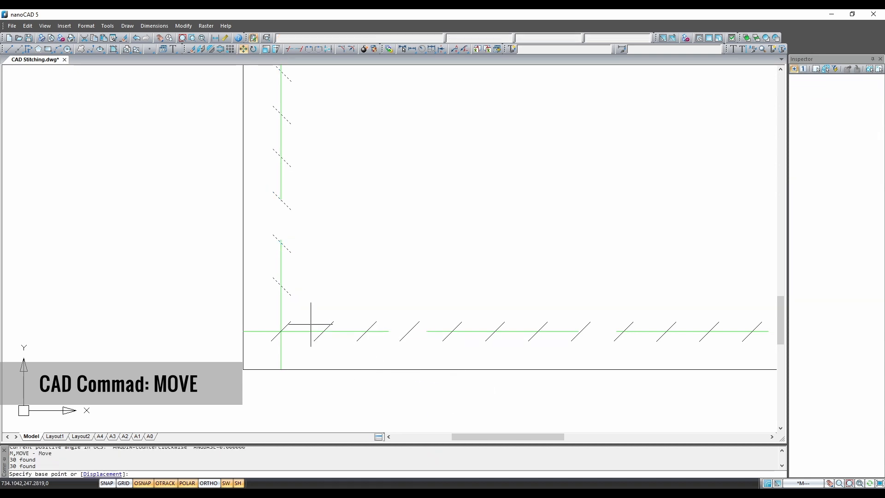
left_click(280, 286)
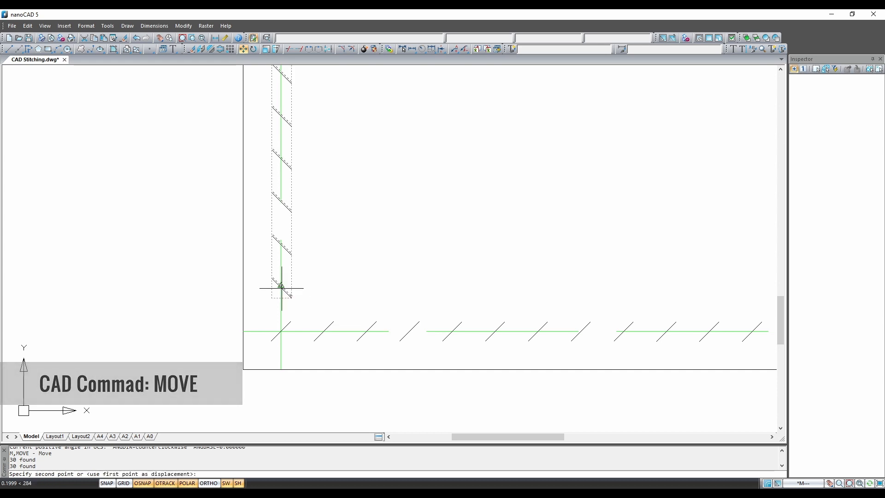
left_click(281, 331)
scroll(338, 300, "down", 5)
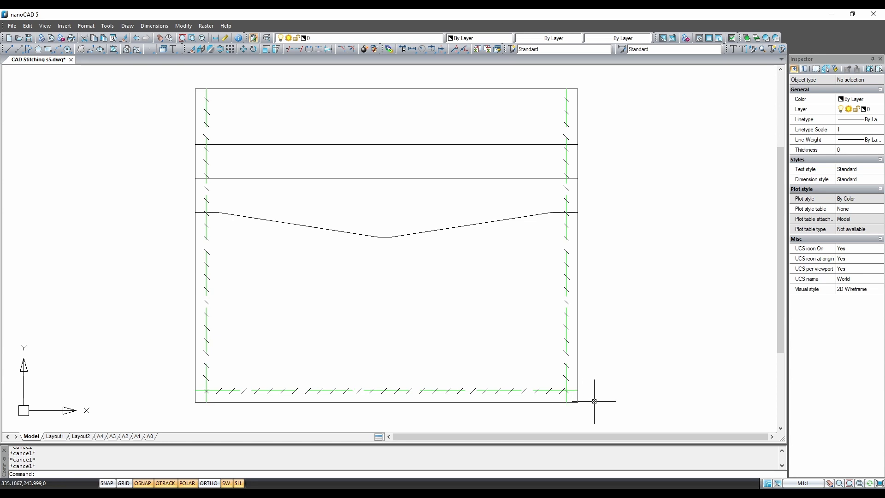
- Erase the overlapping diagonal stitch mark at the pouch's bottom-right seam corner
left_click(561, 390)
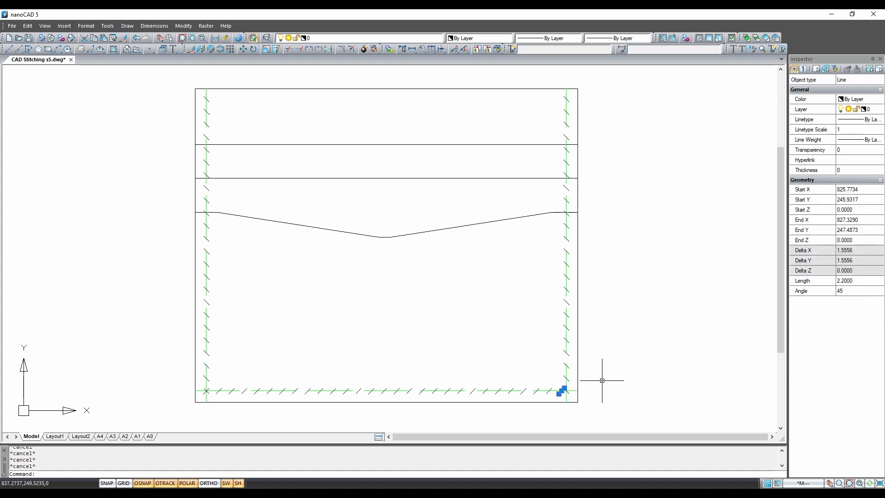
type("e")
key("Return")
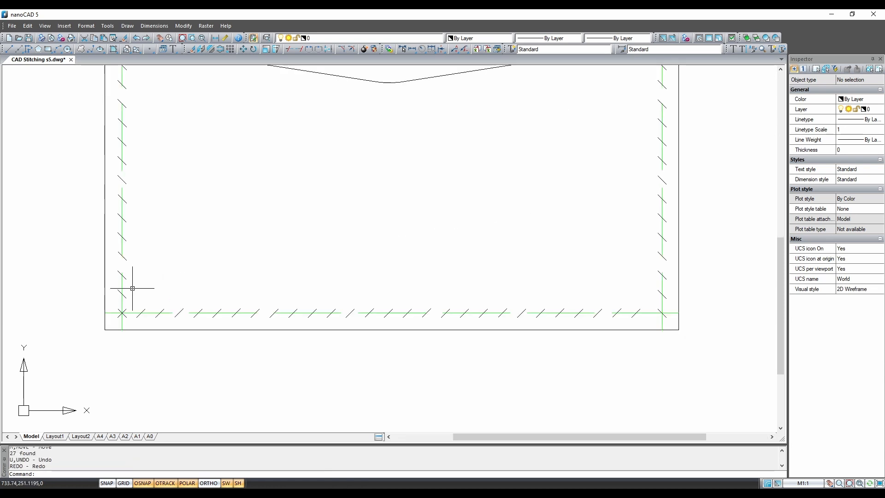
- Window-select the 27 bottom-row stitch marks and undo their last move
left_click(133, 288)
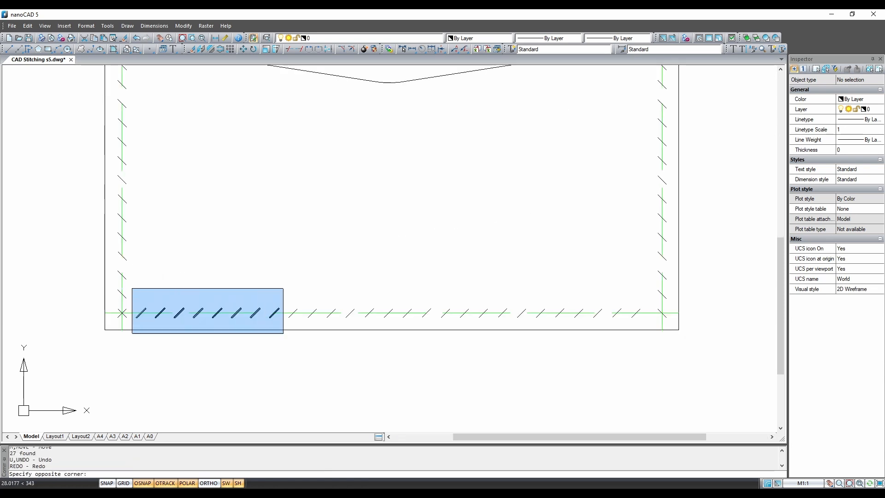
left_click(654, 355)
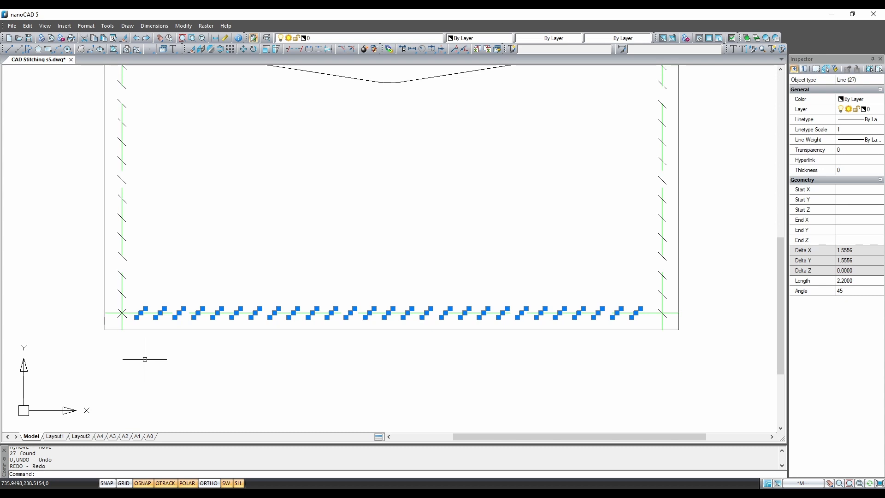
key("ctrl+z")
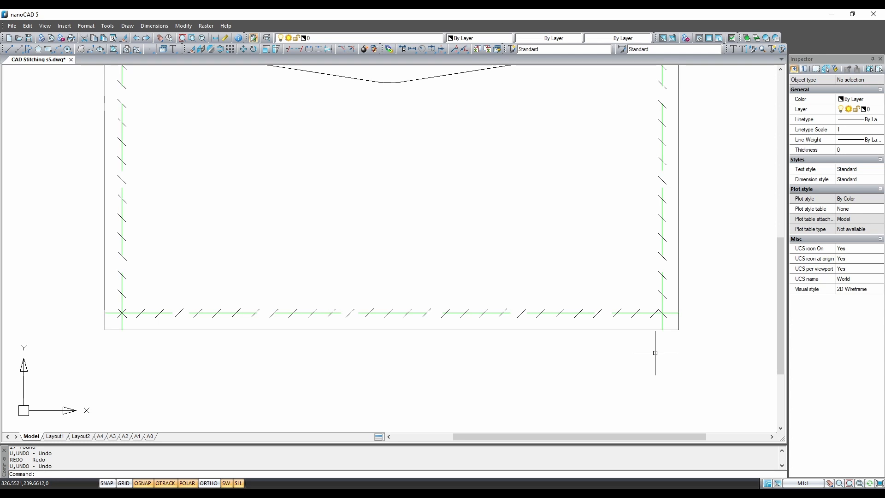
- Select the right border line, the right green seam and its column of stitch marks
left_click(679, 276)
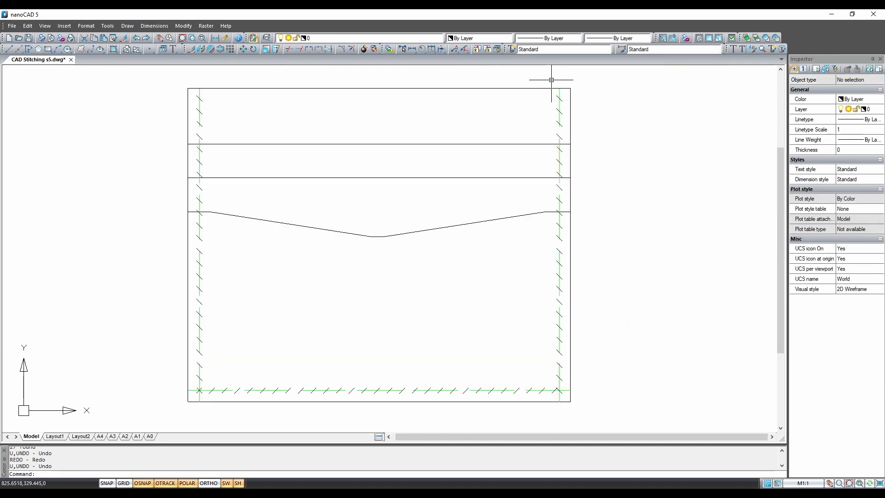
left_click(553, 82)
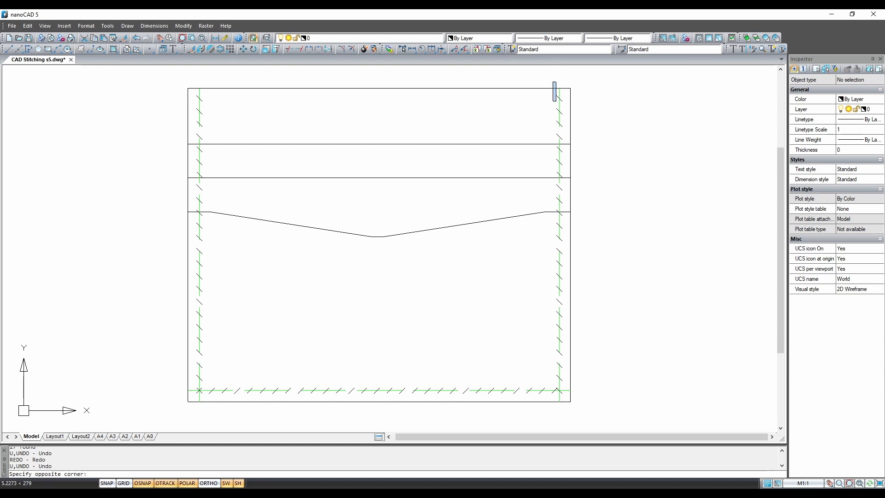
left_click(582, 383)
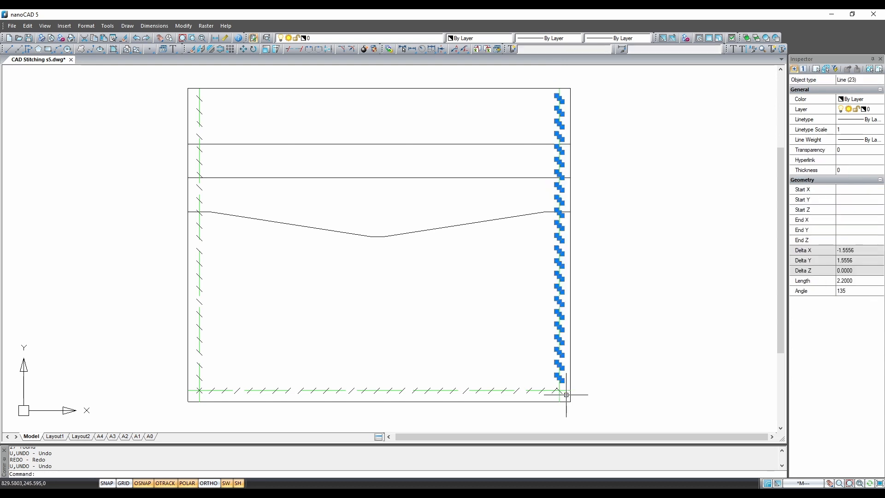
scroll(560, 392, "up", 4)
left_click(607, 361)
left_click(543, 325)
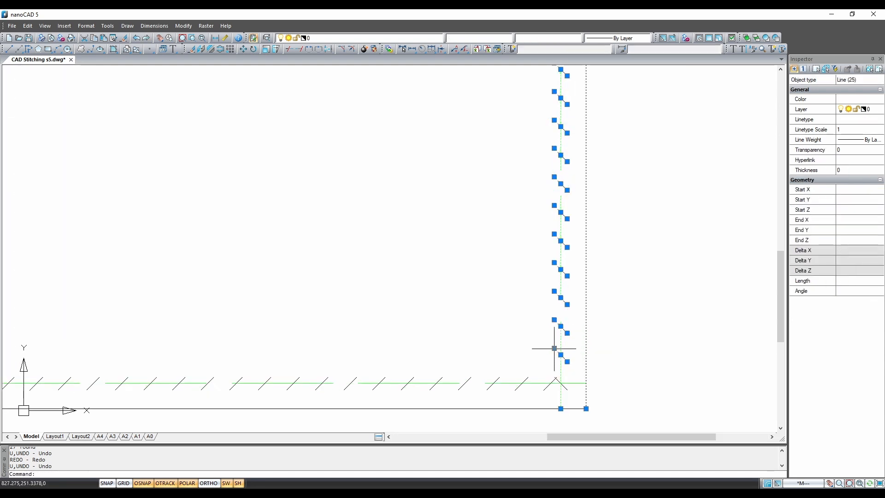
middle_click_drag(578, 383, 629, 339)
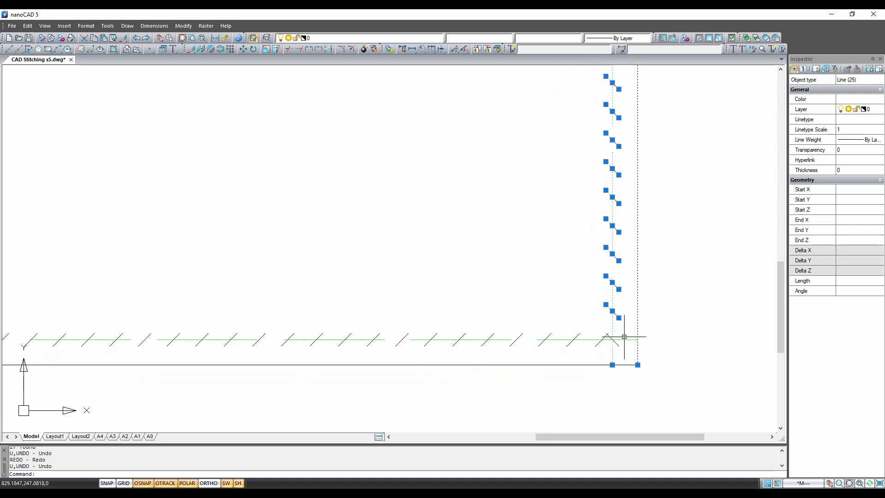
- Move the right-side lines midpoint to midpoint so the right seam meets the bottom seam
right_click(656, 325)
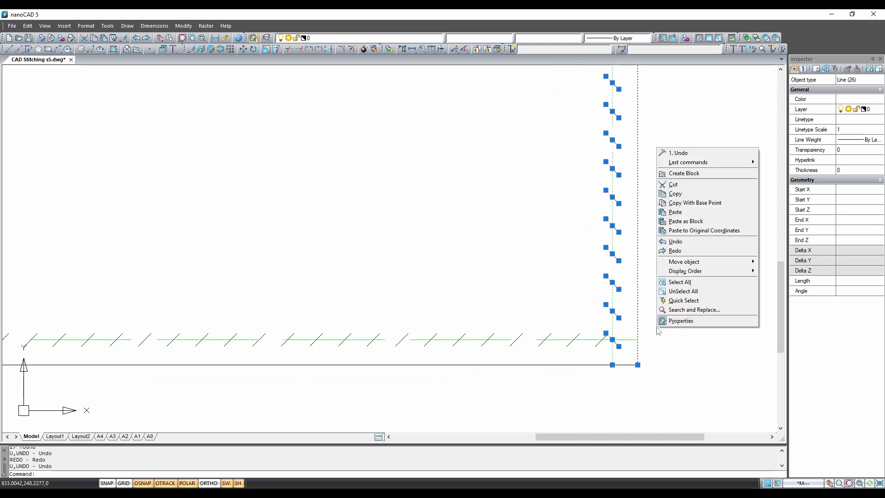
mouse_move(677, 263)
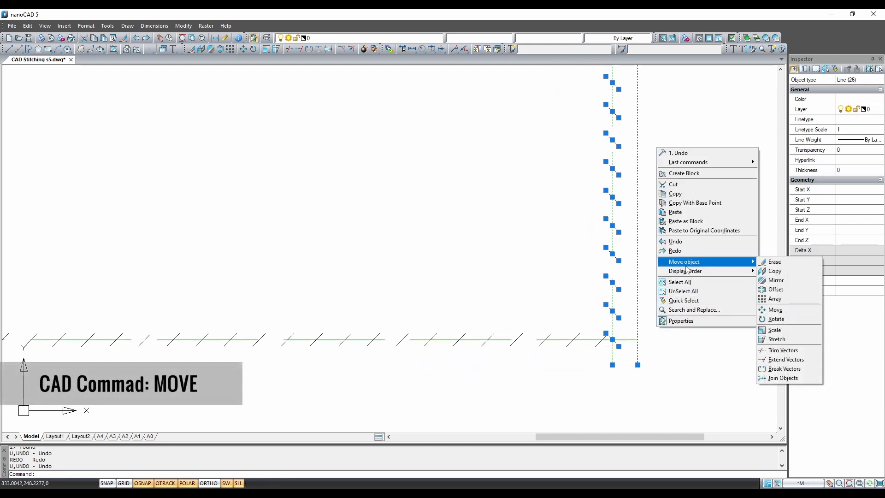
left_click(776, 310)
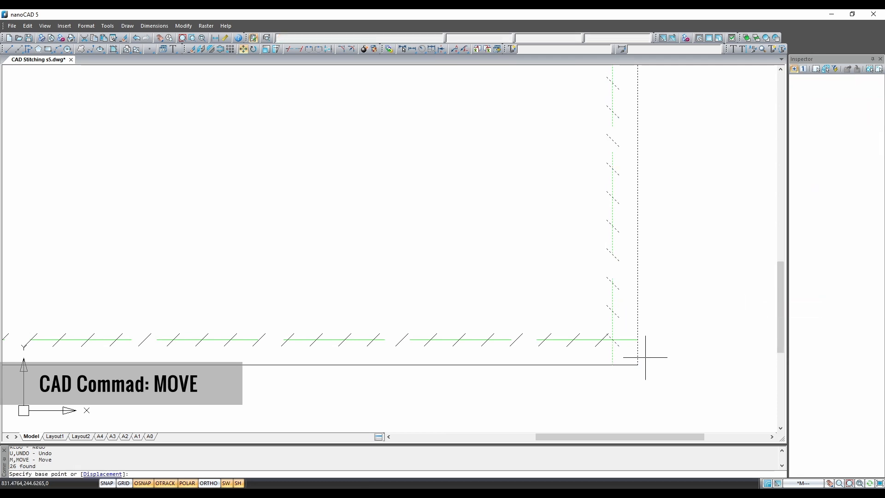
left_click(612, 339)
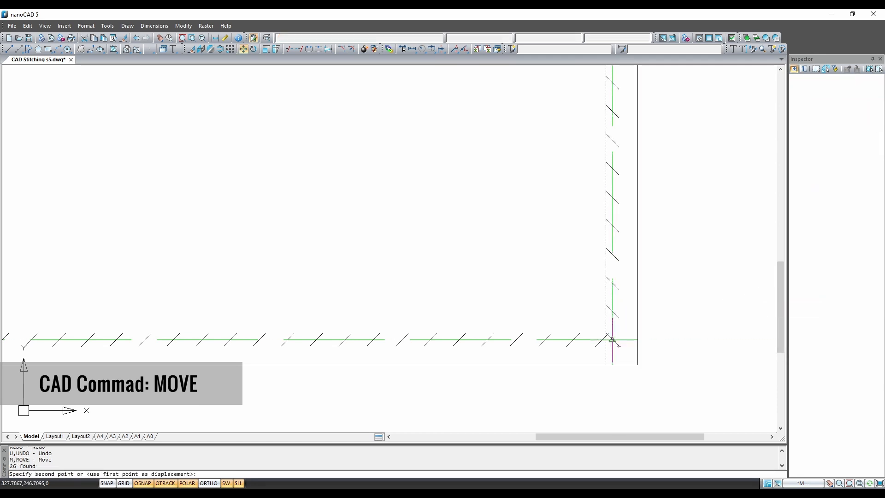
left_click(601, 339)
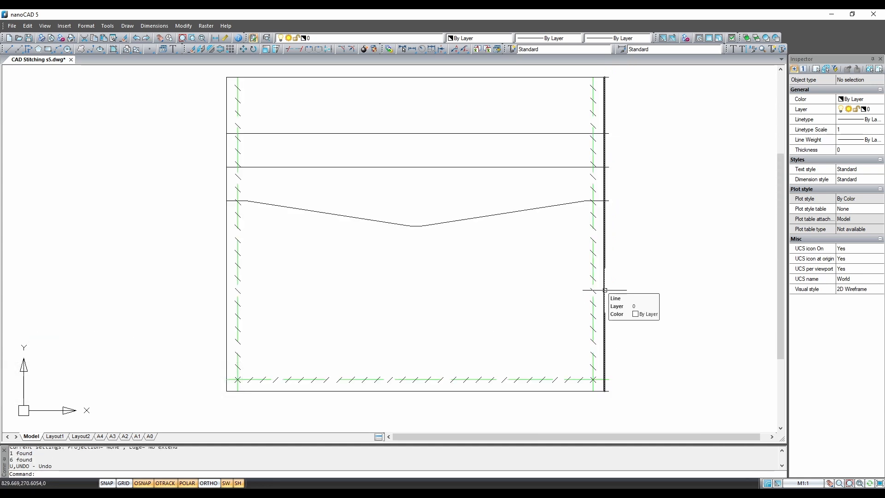
- Trim the six horizontal line ends jutting past the right border flush against it
scroll(607, 392, "up", 5)
scroll(597, 378, "up", 1)
mouse_move(597, 378)
middle_mouse_down()
mouse_move(608, 373)
mouse_move(596, 365)
middle_mouse_up()
scroll(590, 368, "down", 2)
scroll(601, 339, "down", 1)
middle_click_drag(638, 339, 652, 368)
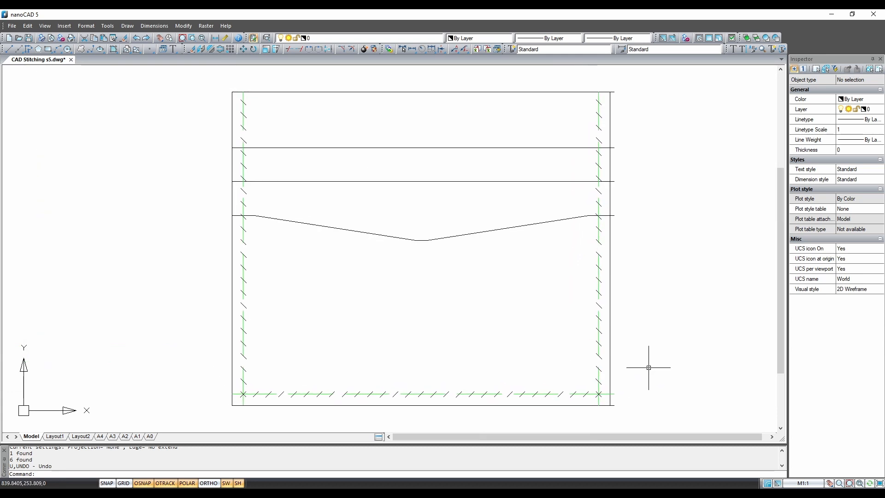
left_click(609, 314)
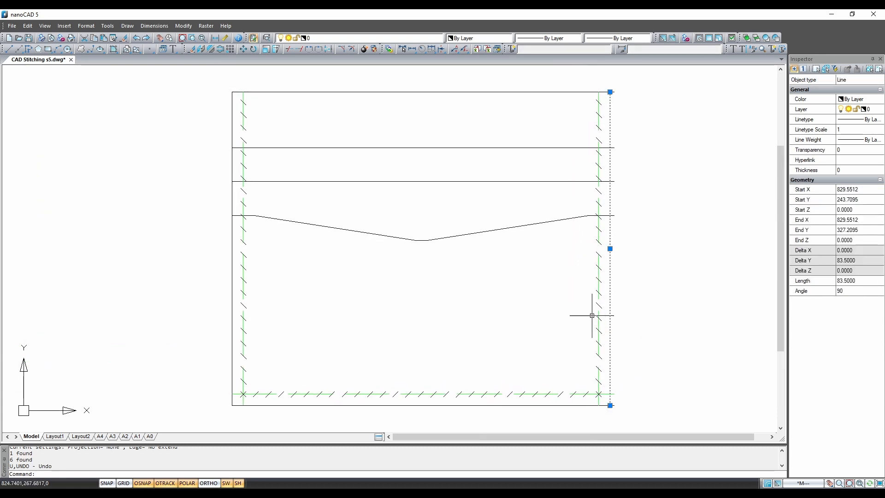
left_click(289, 50)
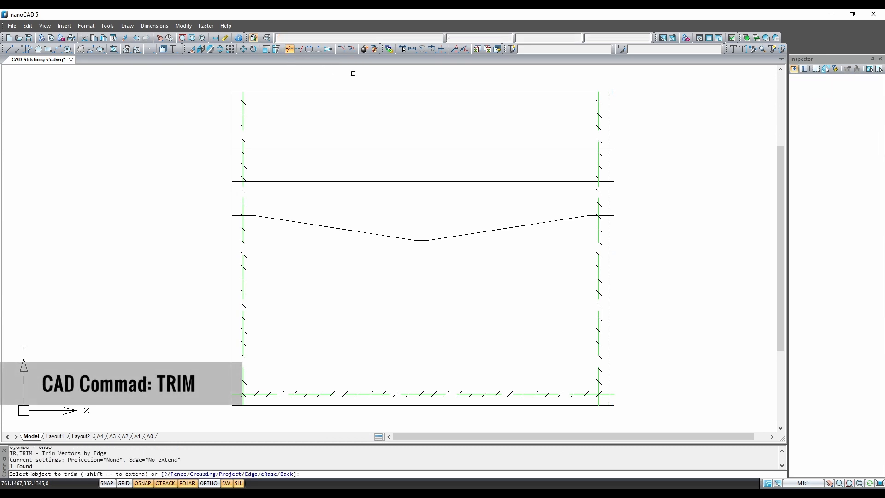
left_click(625, 87)
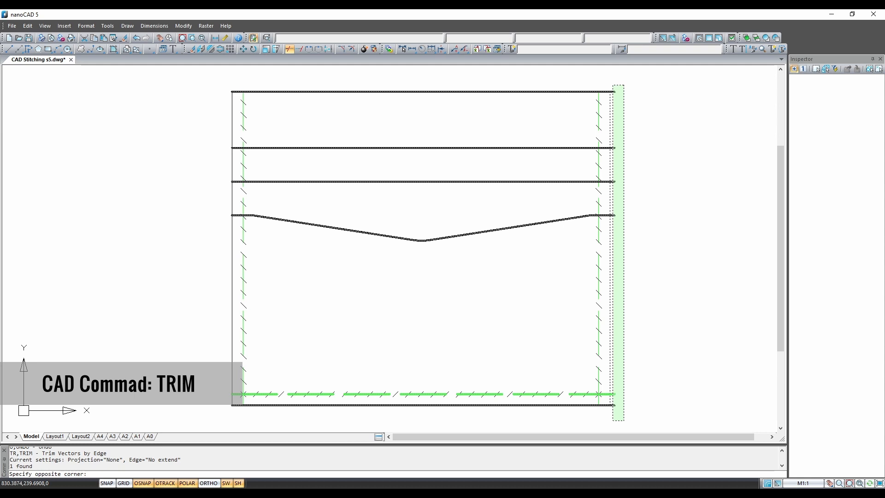
left_click(613, 420)
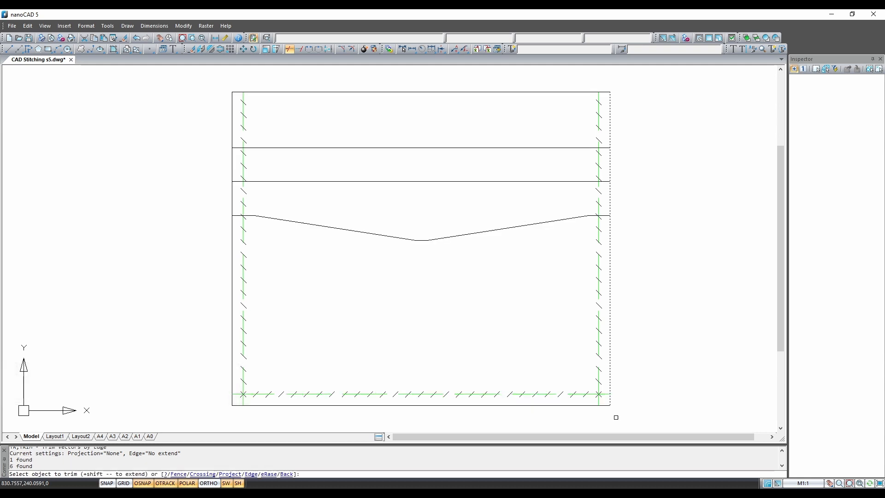
key("Escape")
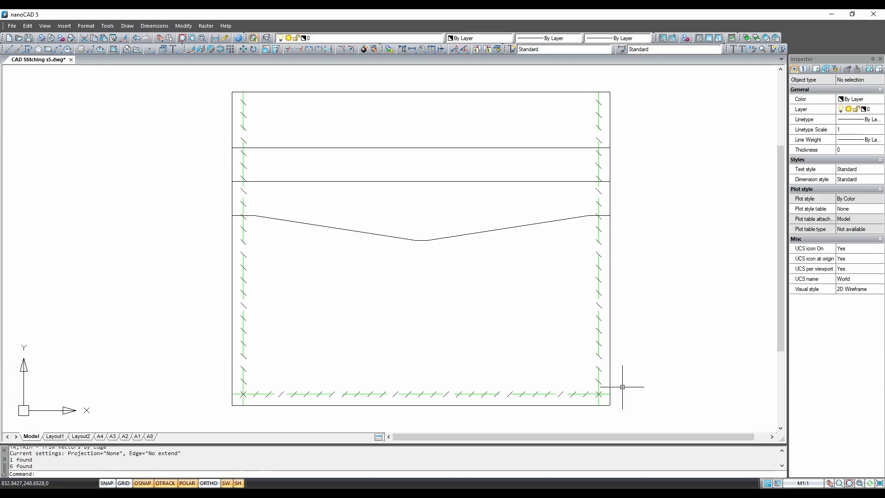